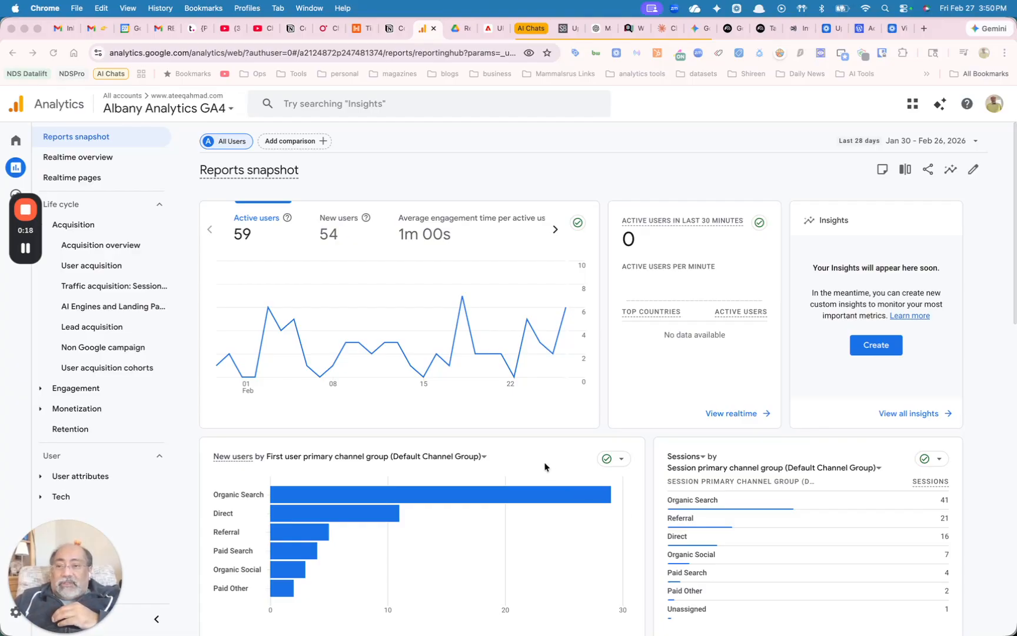
# Open the Traffic acquisition: Session source / medium report and view its source table
pyautogui.scroll(-3, 544, 467)
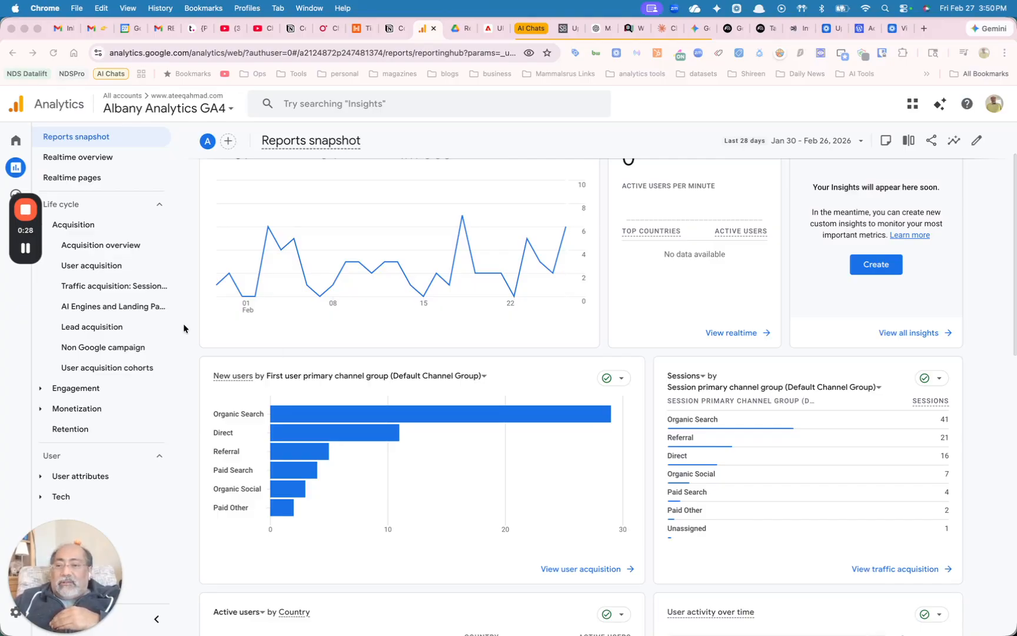
pyautogui.click(119, 287)
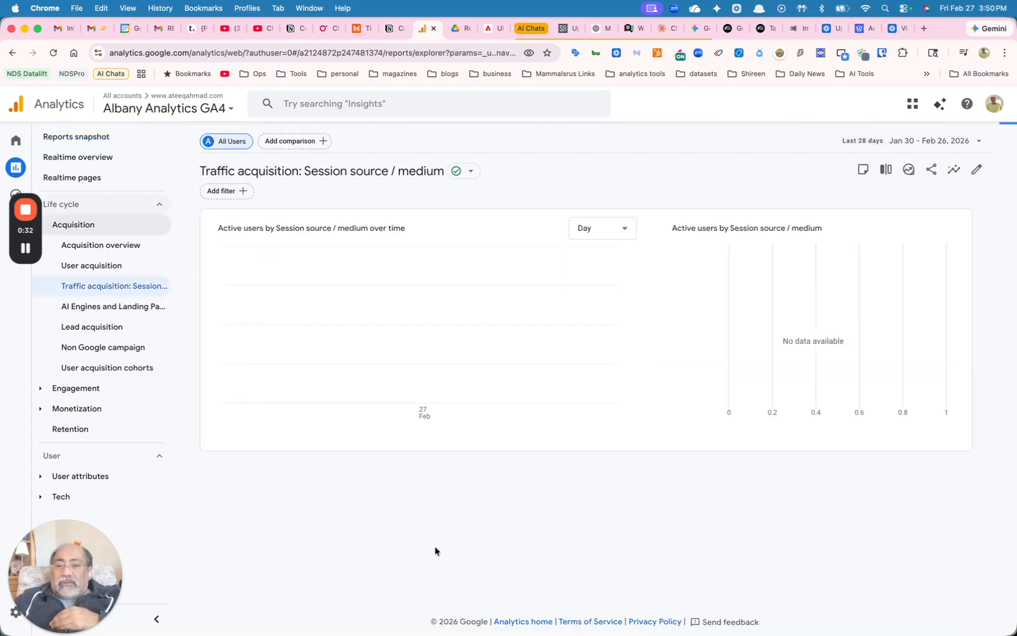
pyautogui.scroll(-5, 434, 545)
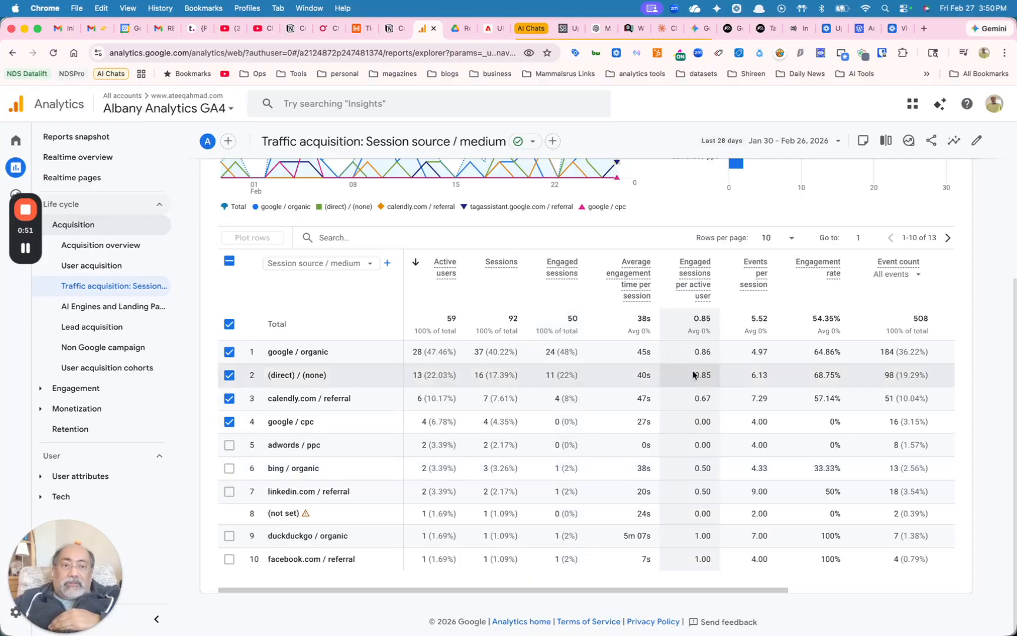
# Set the report's date range to Jun 29, 2025 through Feb 26, 2026 and apply it
pyautogui.click(793, 141)
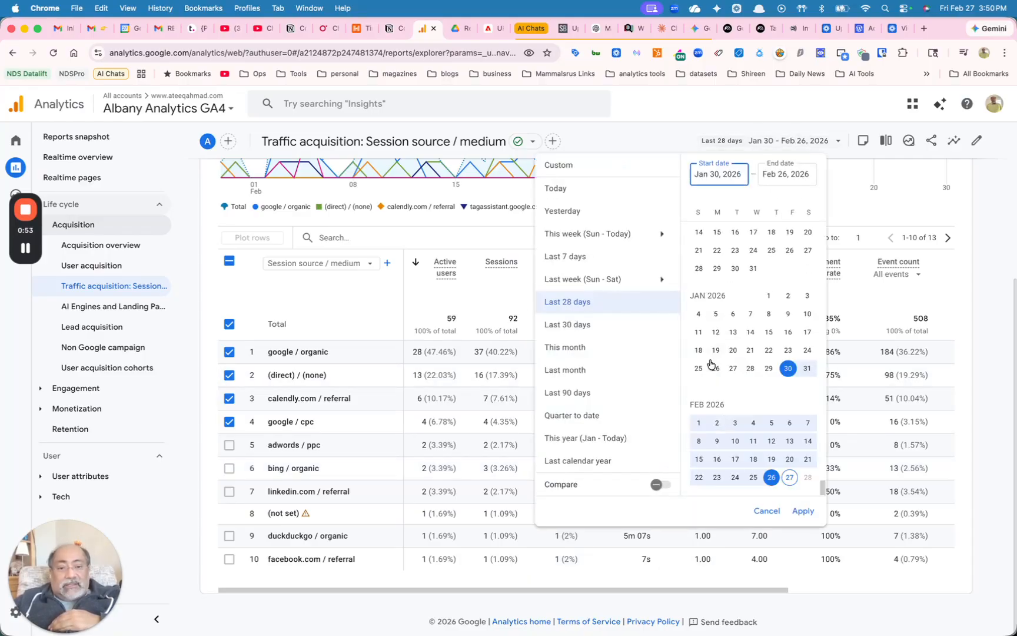
pyautogui.click(614, 397)
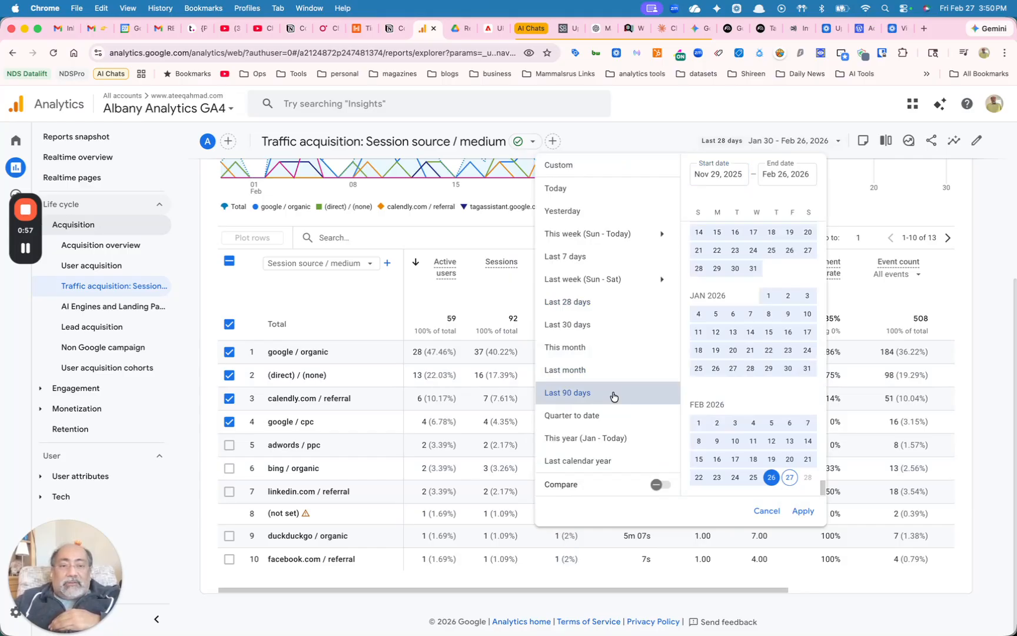
pyautogui.click(701, 175)
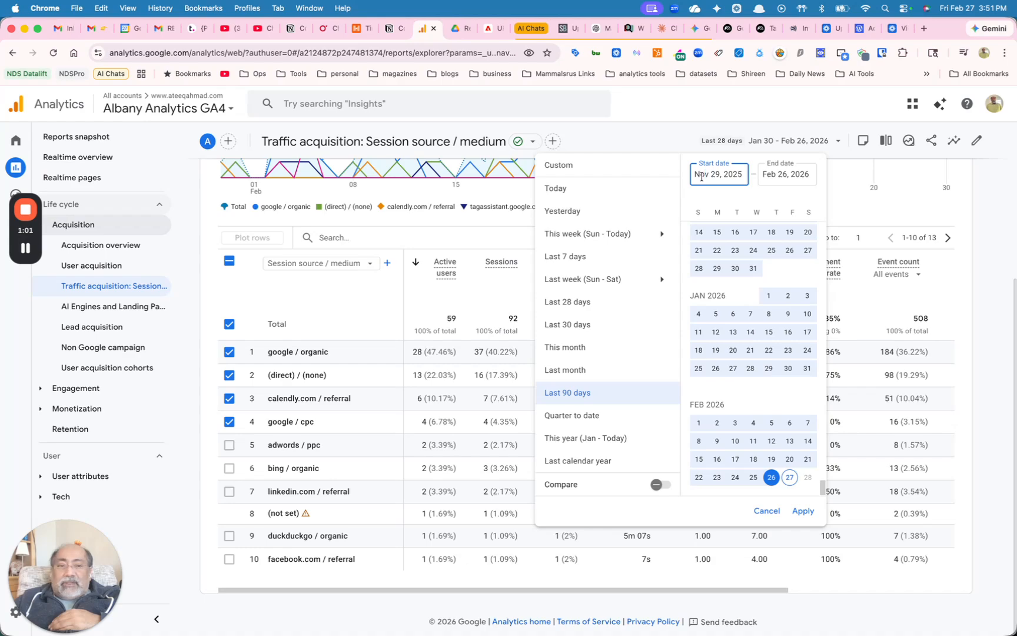
pyautogui.doubleClick(701, 177)
pyautogui.write('jun')
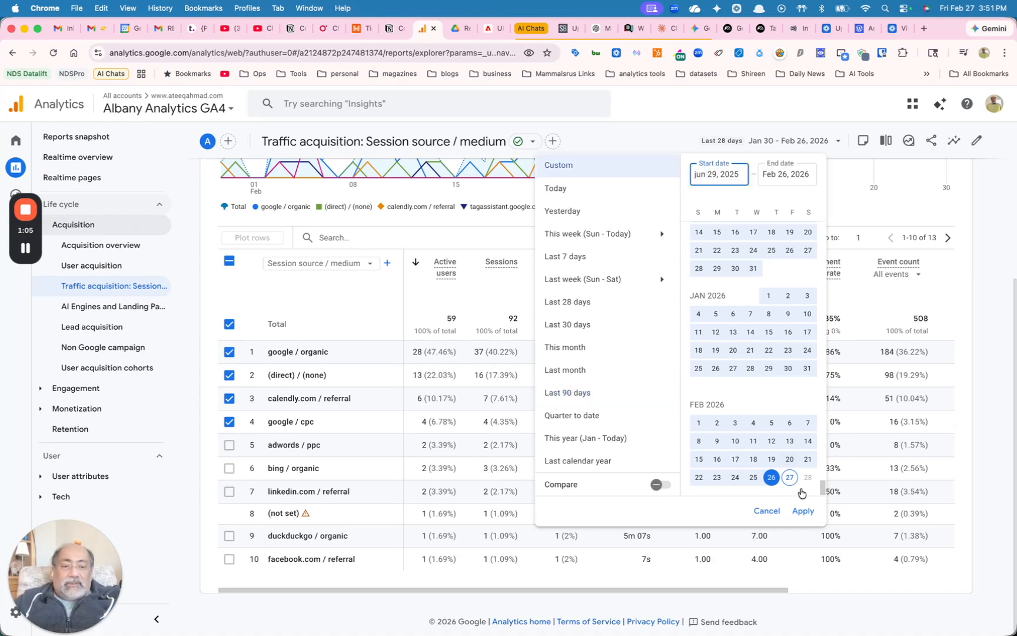
pyautogui.click(804, 512)
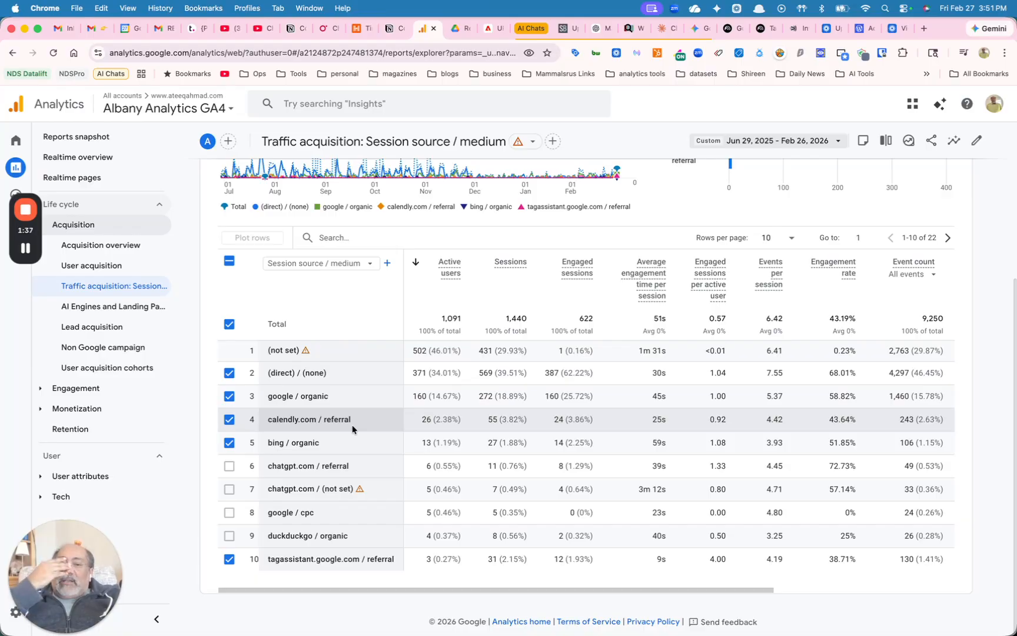
# Search the session source / medium table for chatgpt
pyautogui.click(321, 237)
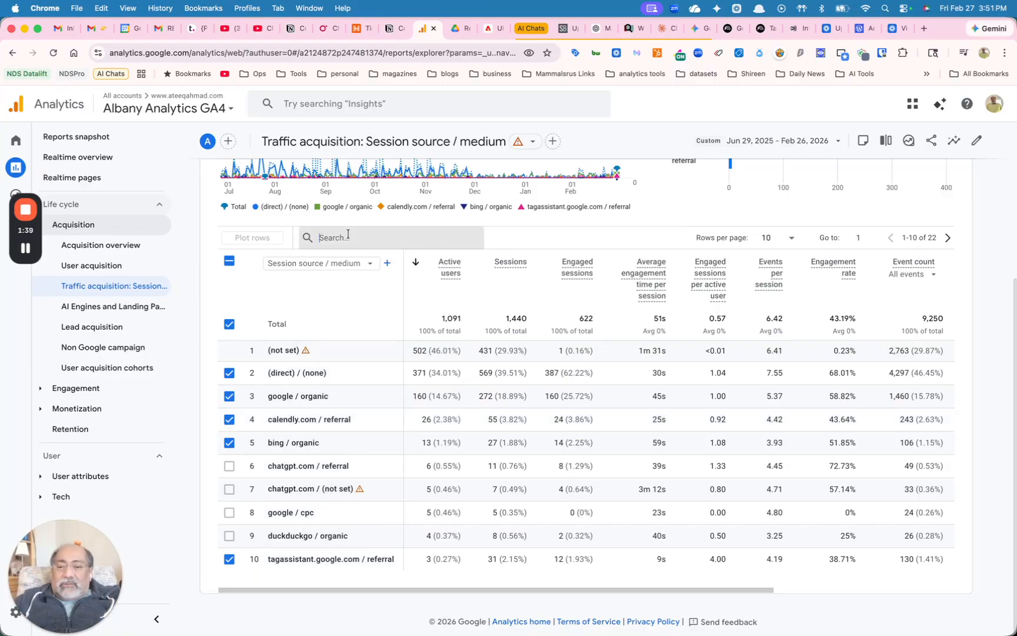
pyautogui.write('cha')
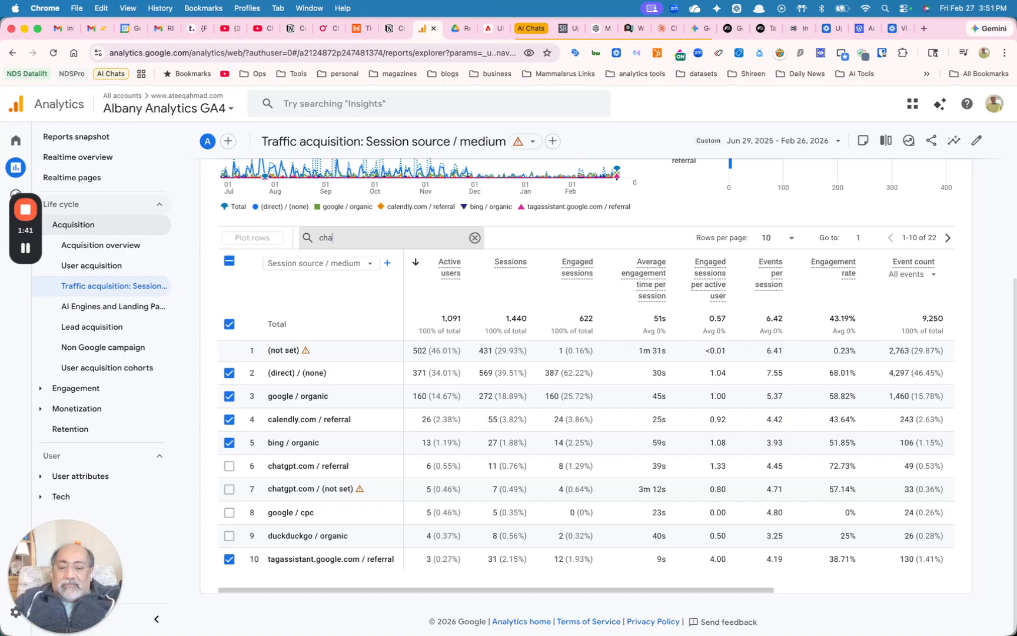
pyautogui.write('tgpt')
pyautogui.press('Return')
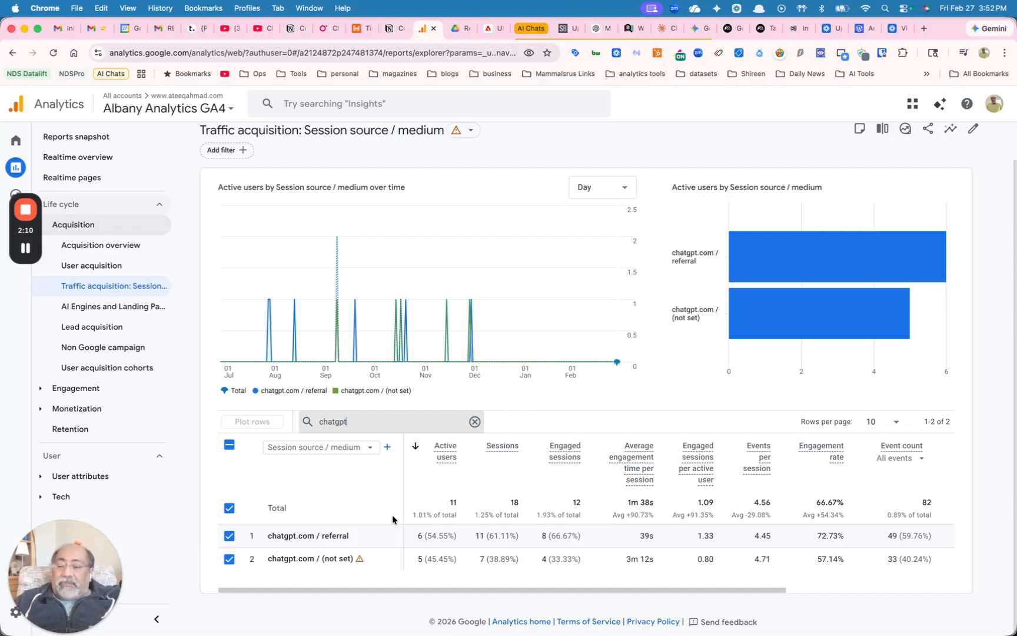
# Open the AI Engines and Landing Pages report and examine which landing pages each AI source leads to
pyautogui.click(107, 307)
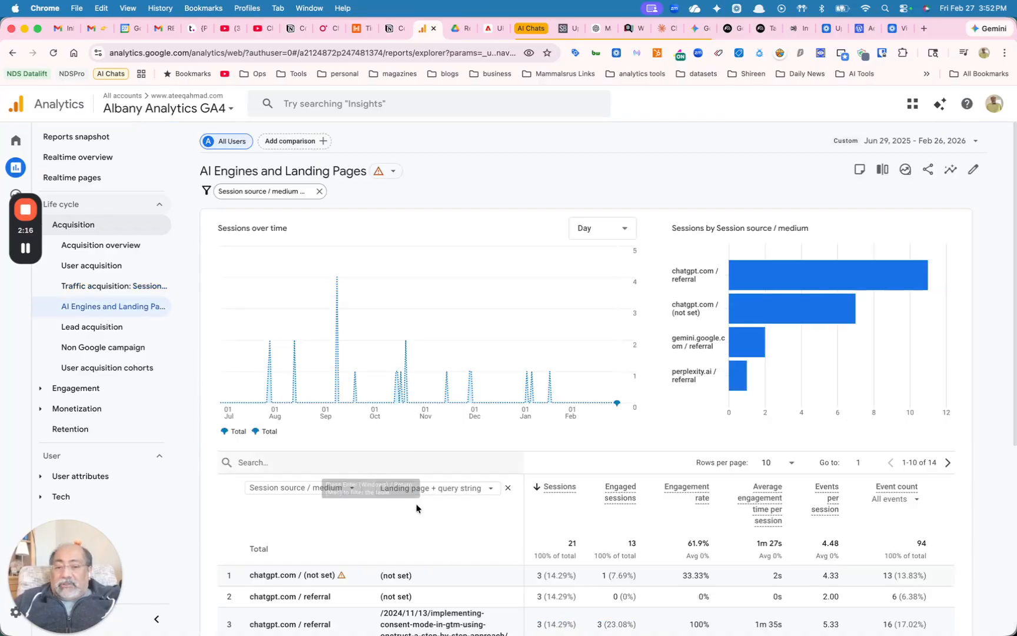
pyautogui.scroll(-5, 454, 579)
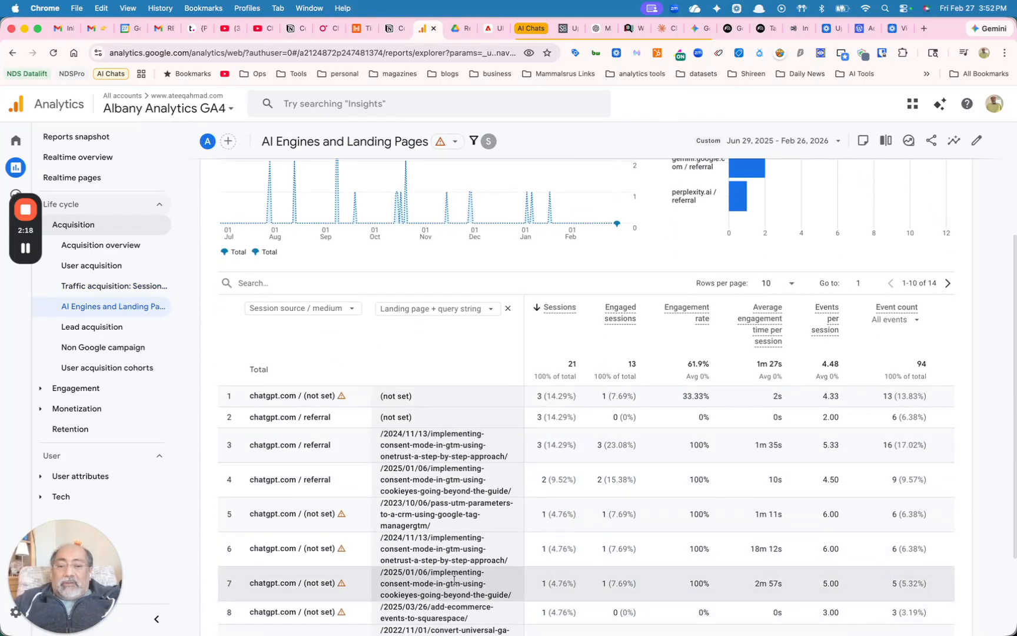
pyautogui.scroll(-2, 468, 554)
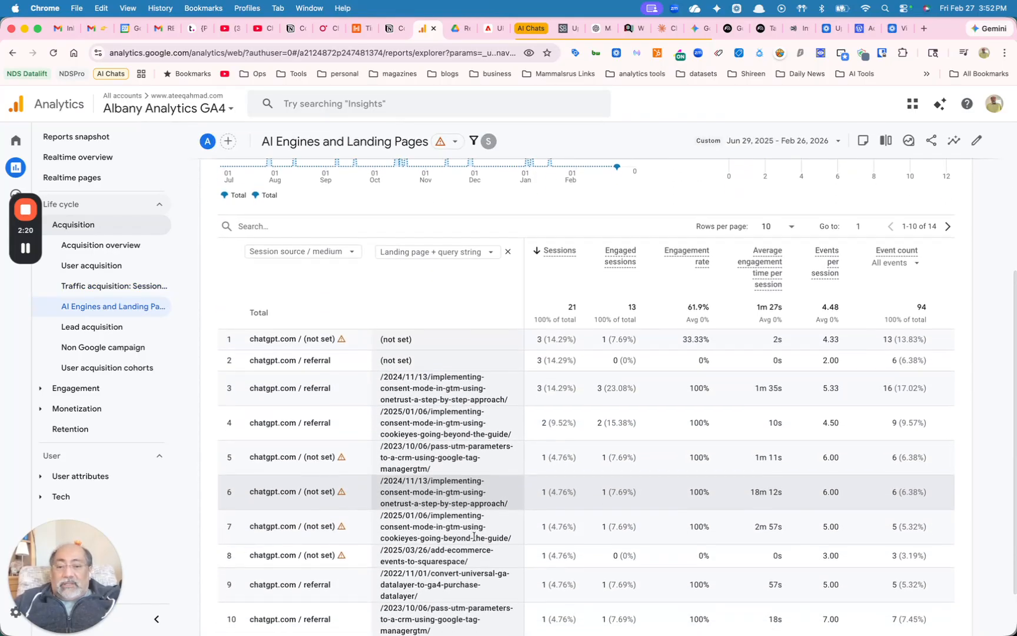
pyautogui.scroll(-1, 474, 537)
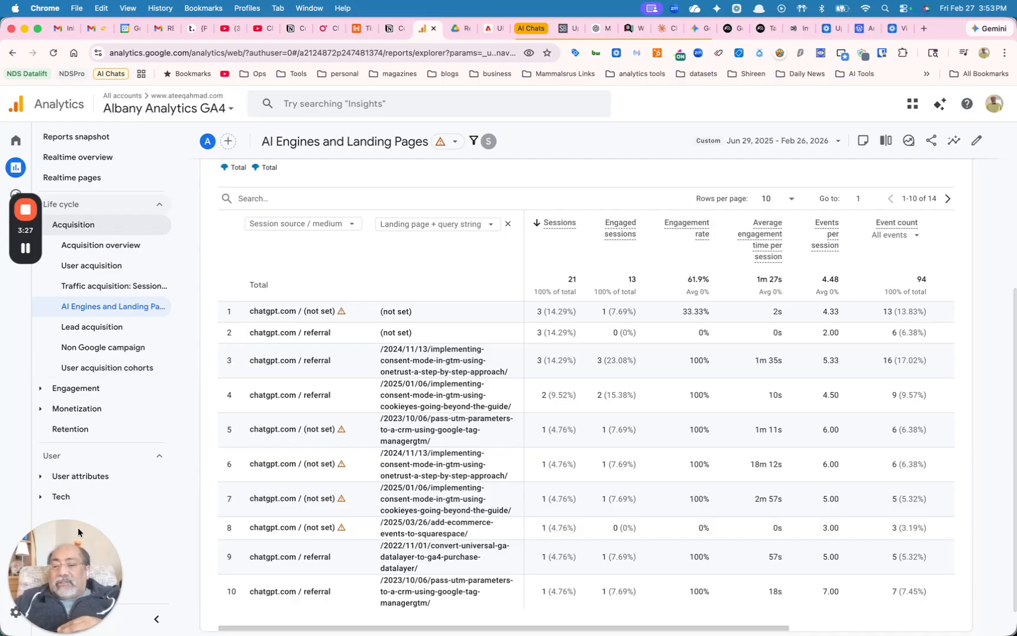
# Create a new detail report in the report Library, starting from Blank rather than a template
pyautogui.moveTo(78, 532); pyautogui.dragTo(79, 437)
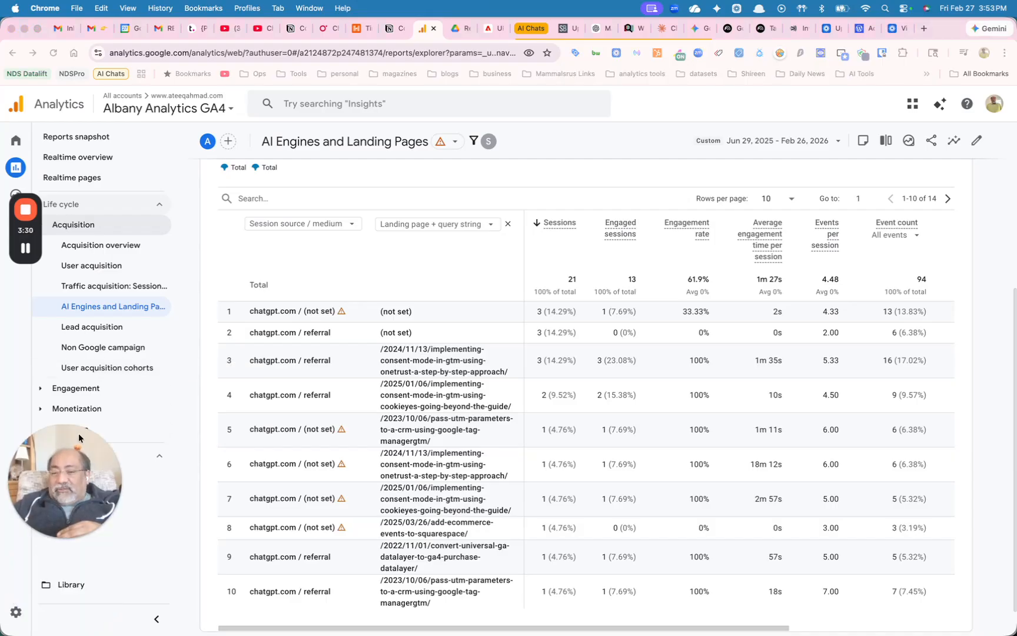
pyautogui.click(85, 590)
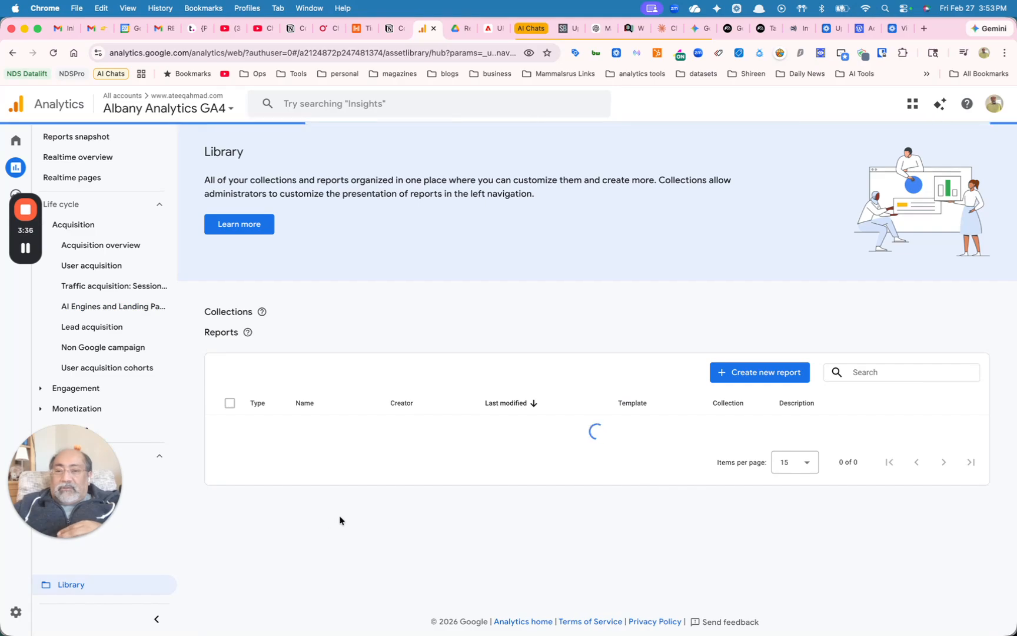
pyautogui.scroll(-5, 359, 517)
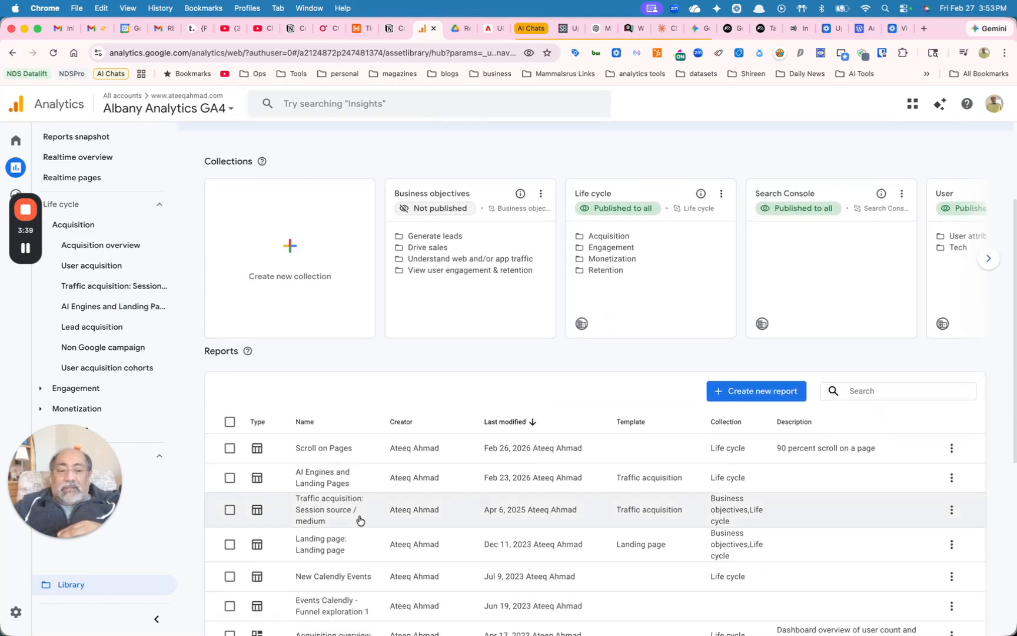
pyautogui.click(725, 392)
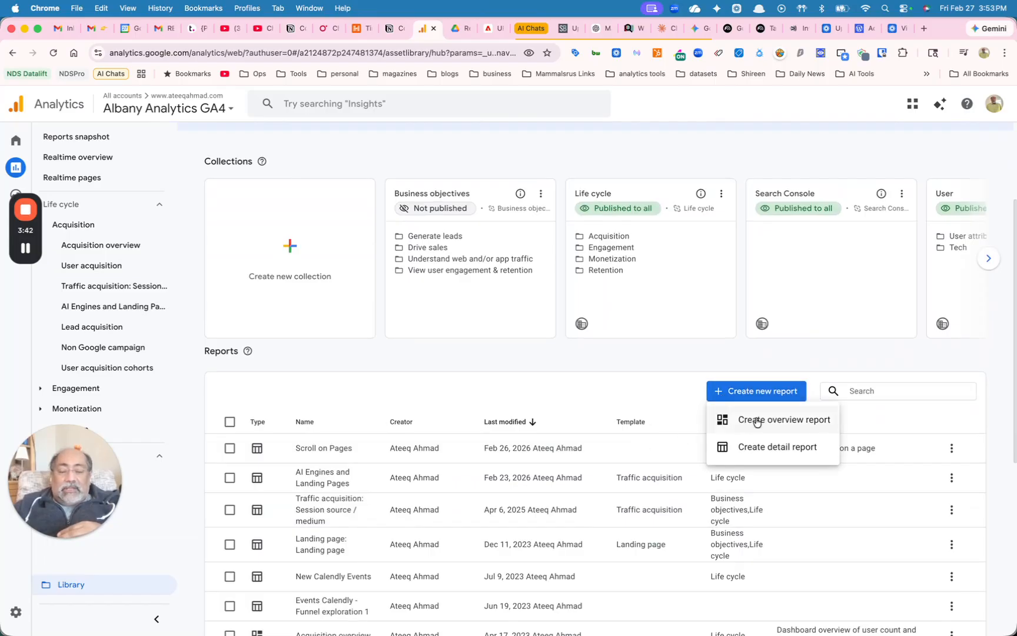
pyautogui.click(761, 450)
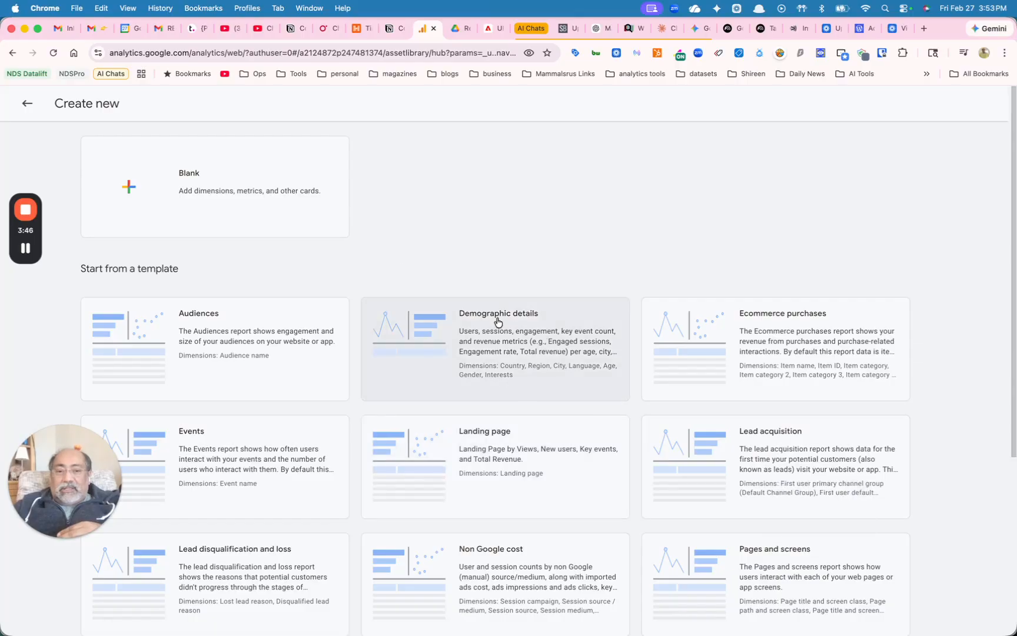
pyautogui.scroll(-1, 436, 462)
pyautogui.scroll(-5, 436, 461)
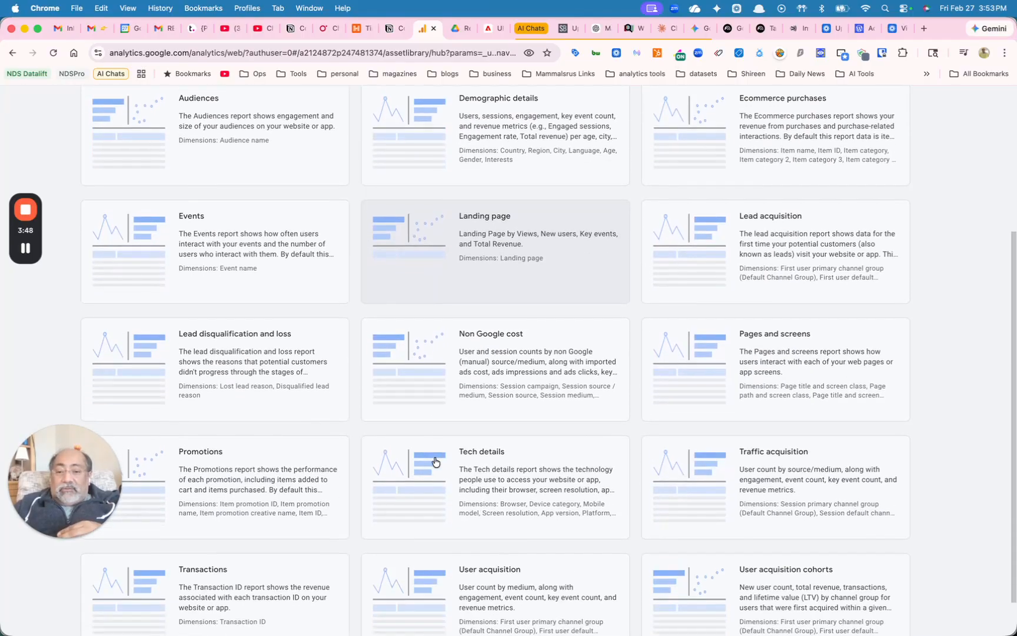
pyautogui.scroll(5, 435, 462)
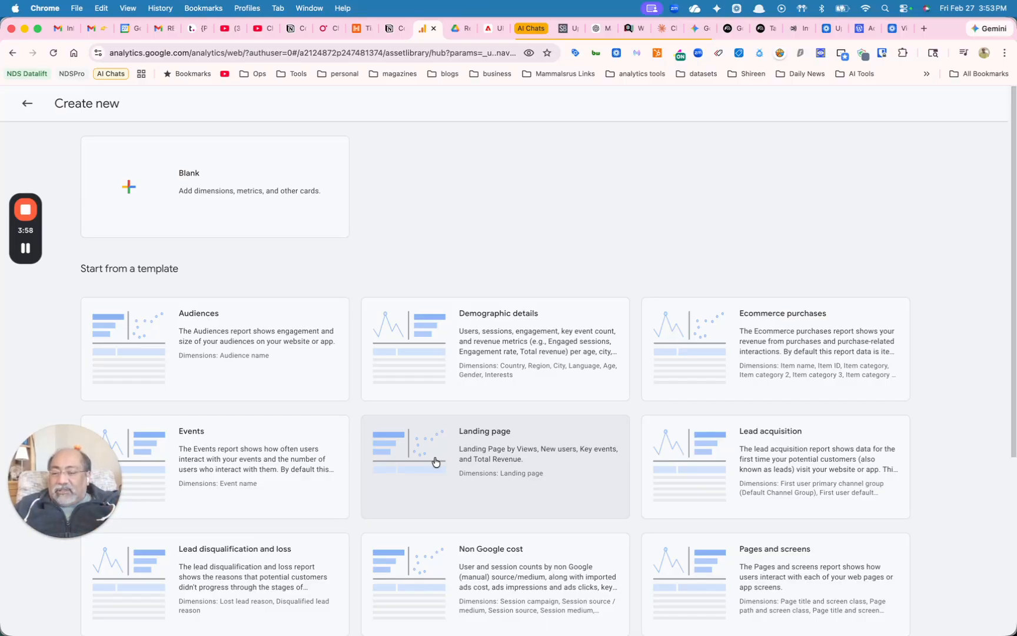
pyautogui.press('Escape')
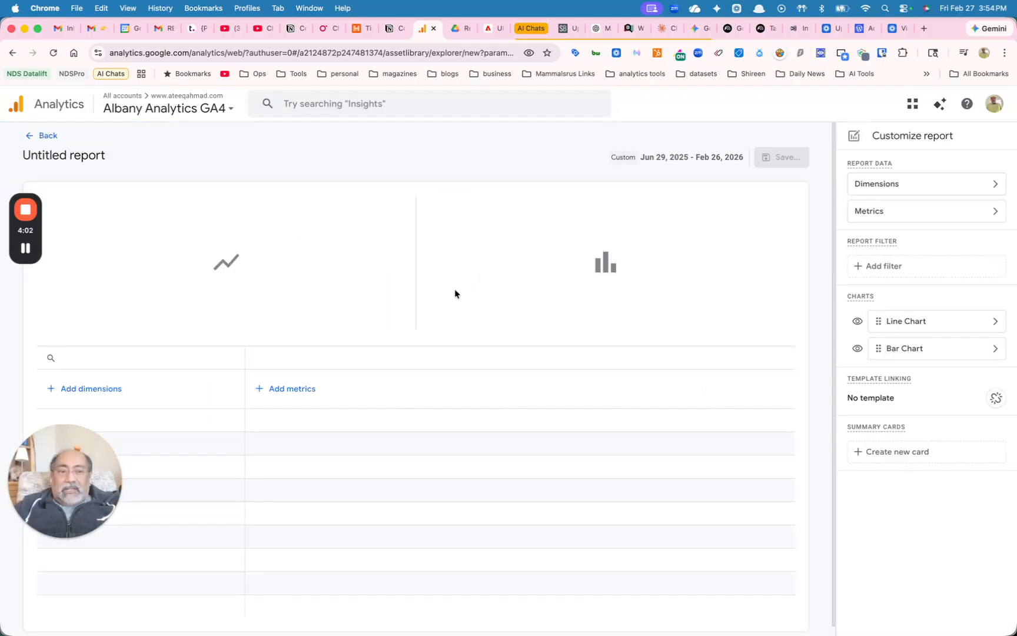
# Add Session source / medium as the report's primary dimension and apply it
pyautogui.click(872, 189)
pyautogui.click(876, 194)
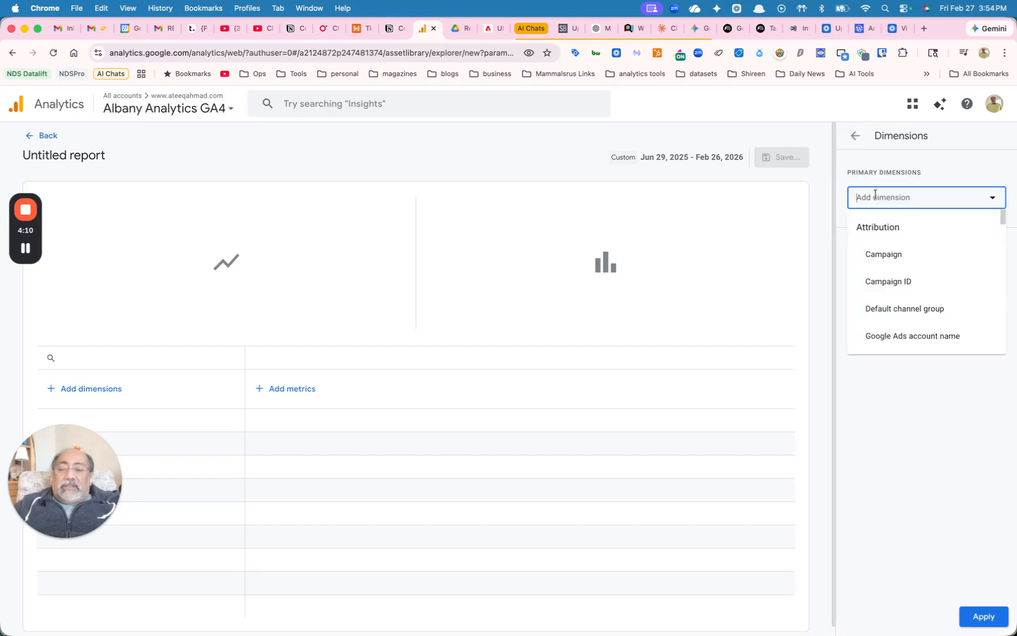
pyautogui.write('sourc')
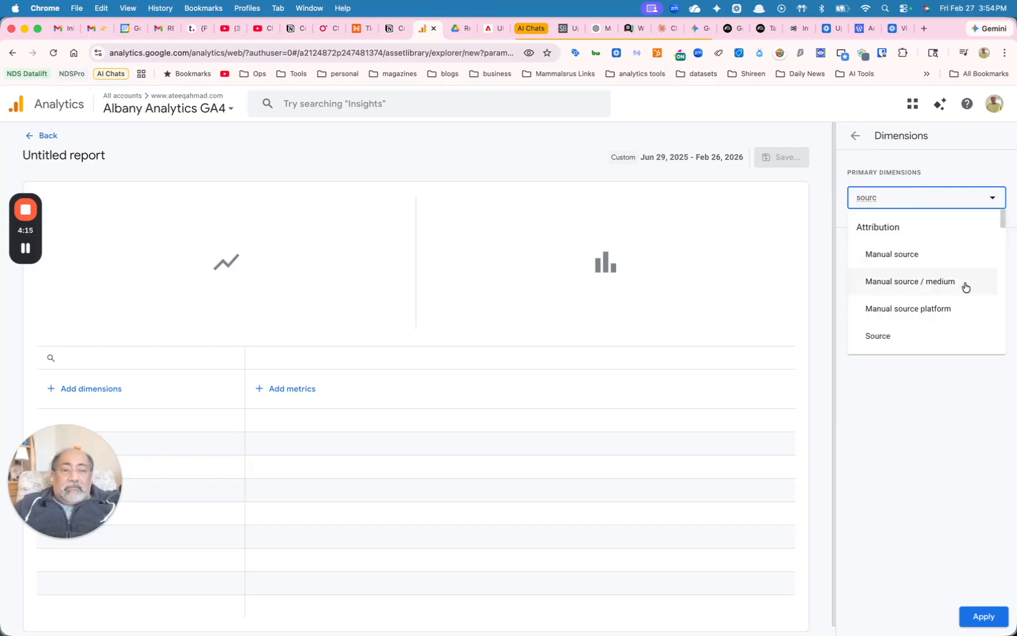
pyautogui.scroll(-4, 966, 287)
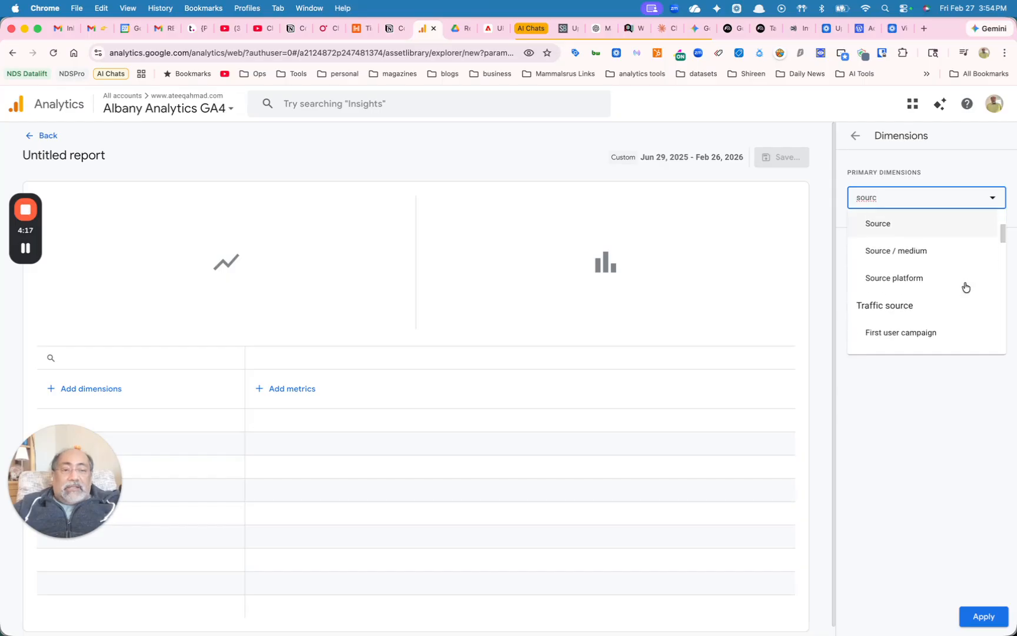
pyautogui.scroll(-3, 966, 287)
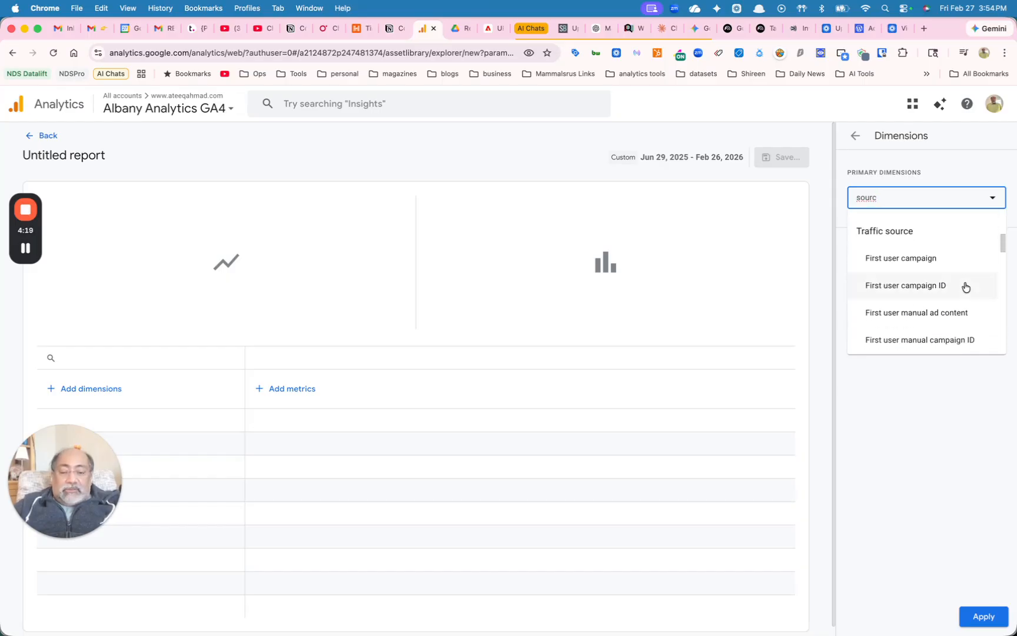
pyautogui.write('e')
pyautogui.press('BackSpace')
pyautogui.press('BackSpace')
pyautogui.press('BackSpace')
pyautogui.press('BackSpace')
pyautogui.press('BackSpace')
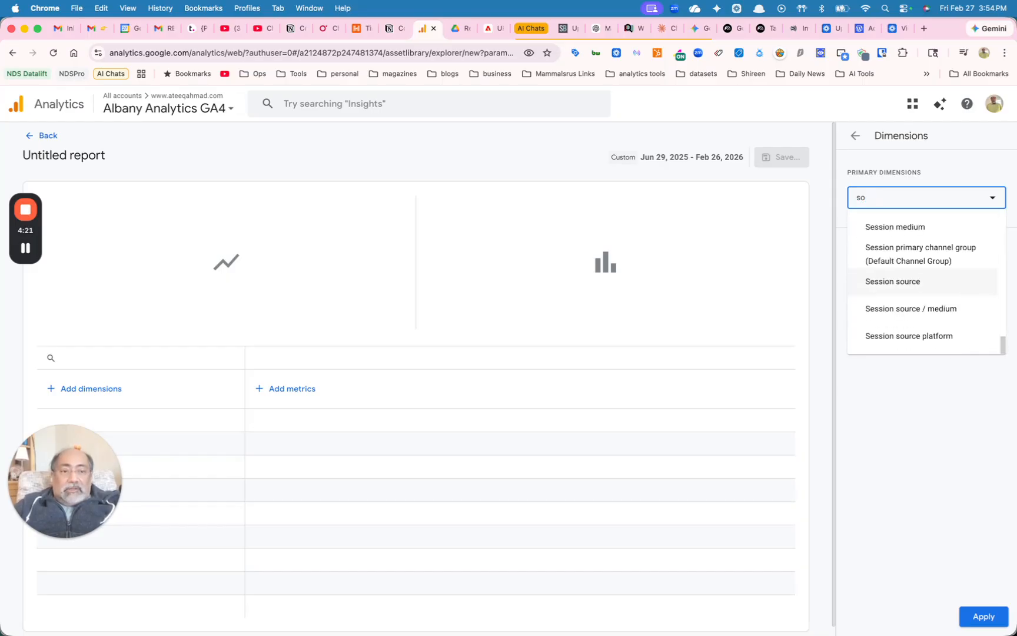
pyautogui.write('essi')
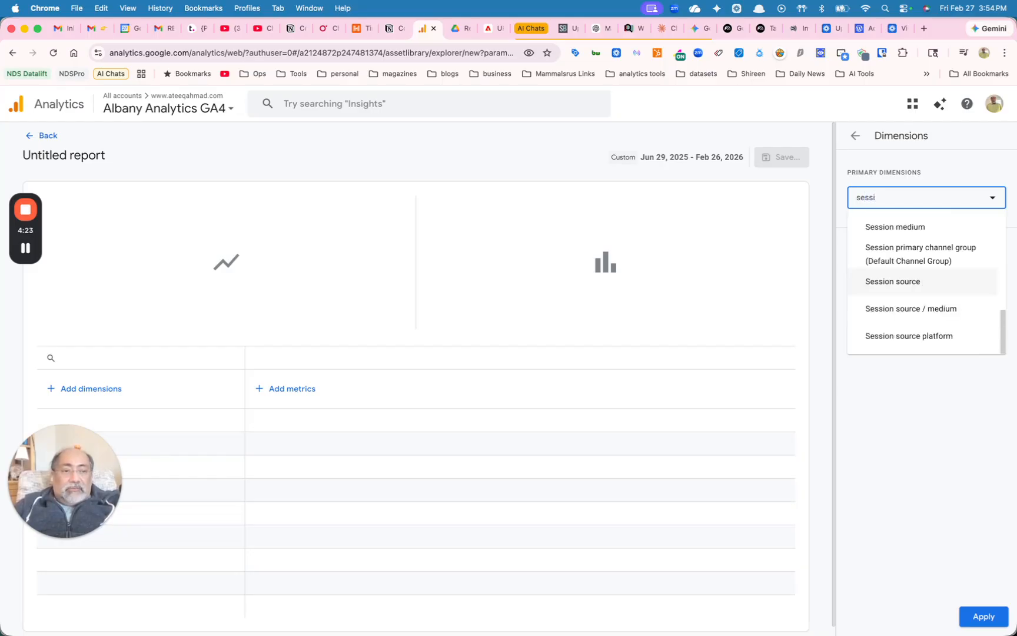
pyautogui.write('on')
pyautogui.click(950, 306)
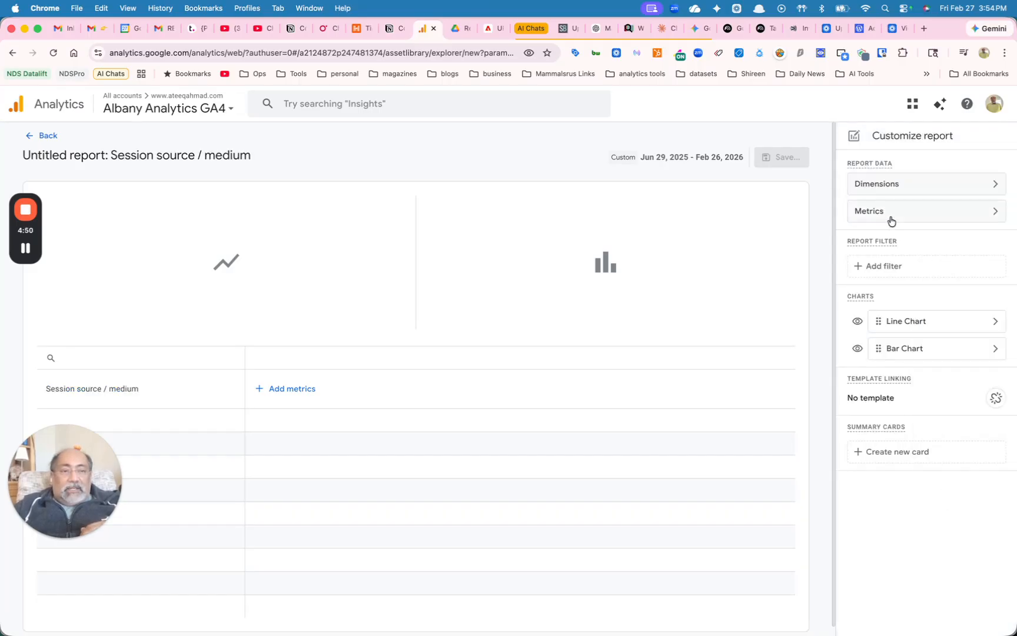
# Add Total users and Sessions as the first two metrics of the report
pyautogui.click(892, 218)
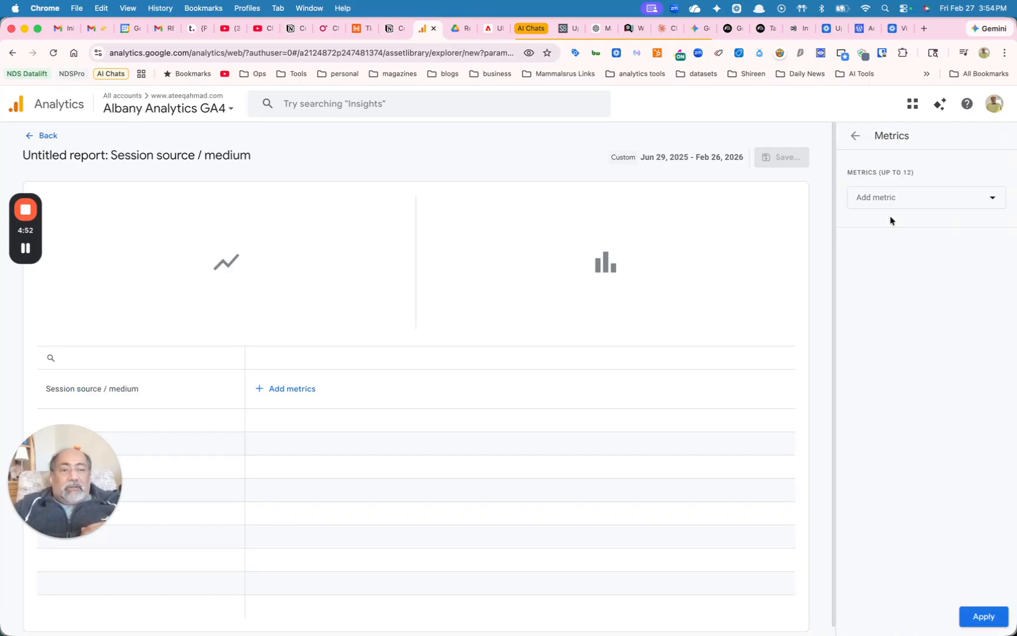
pyautogui.click(894, 206)
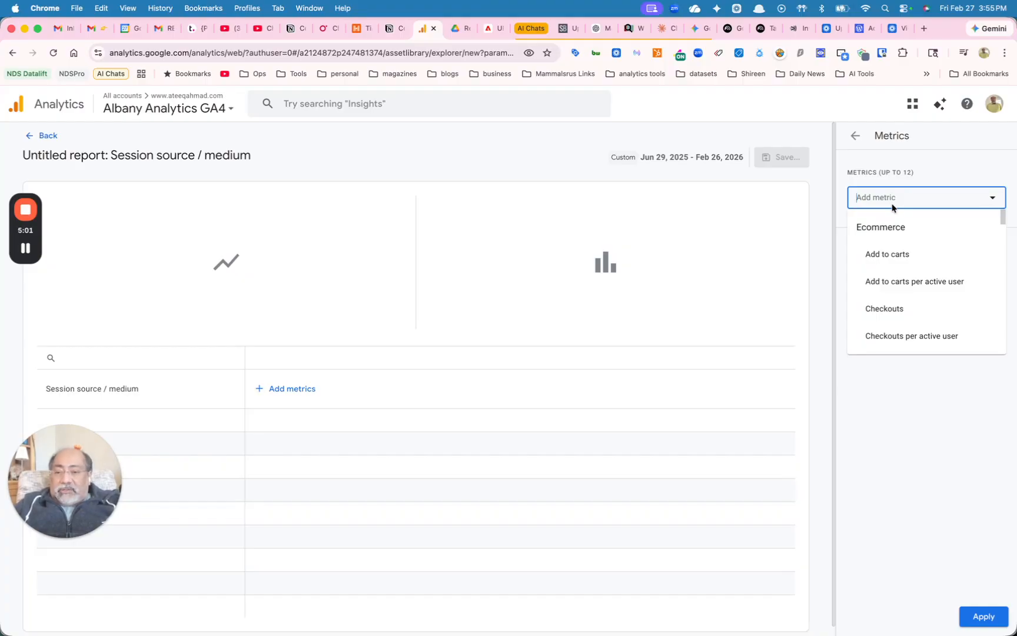
pyautogui.write('total')
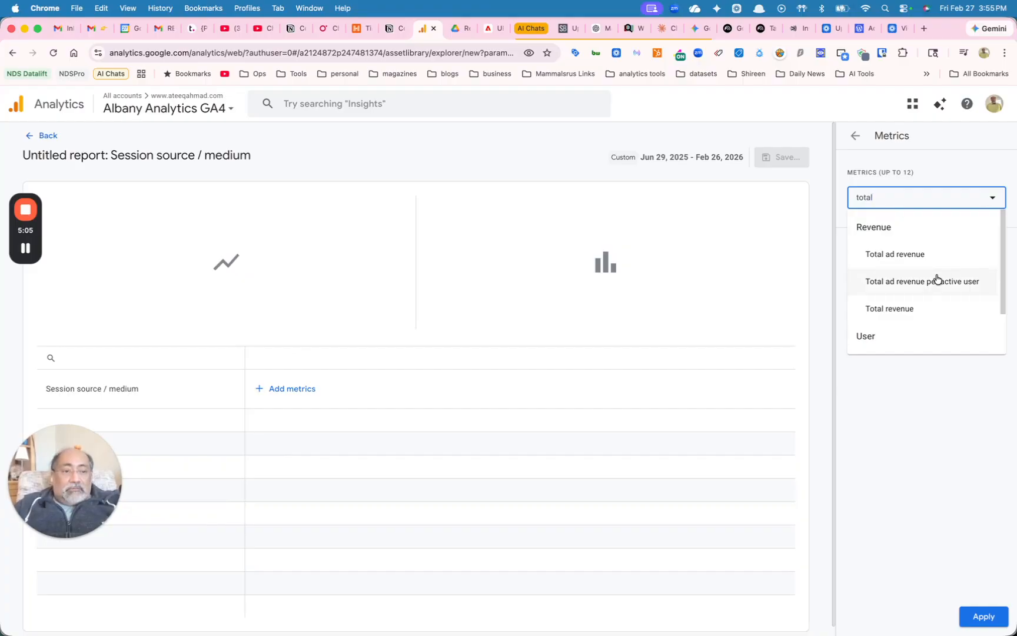
pyautogui.scroll(-2, 936, 279)
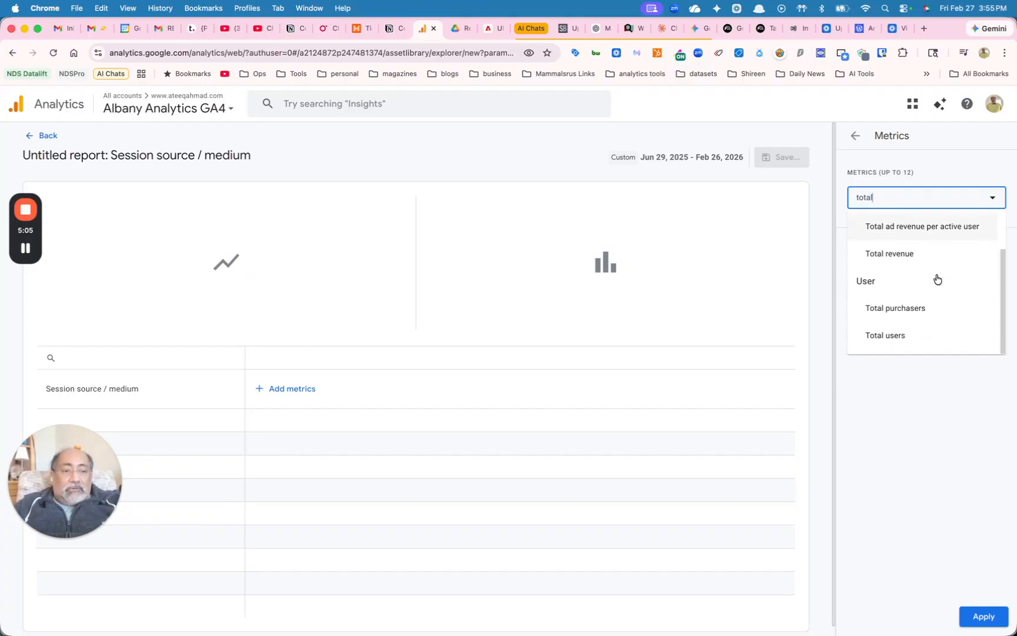
pyautogui.click(933, 334)
pyautogui.write('sessions')
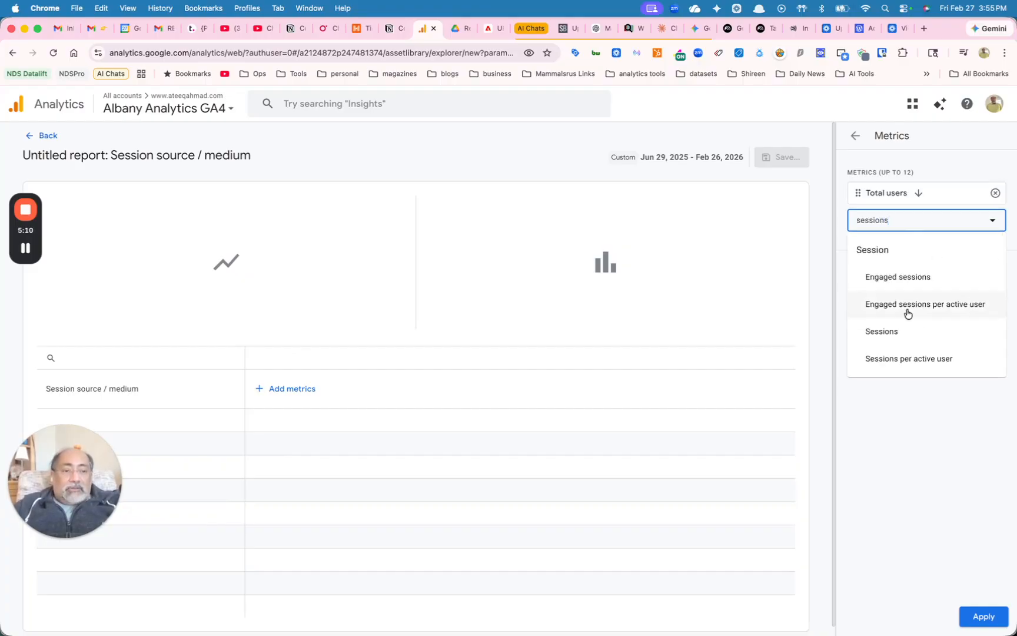
pyautogui.click(898, 331)
# Add Engaged sessions and Engagement rate to the report's metrics
pyautogui.write('eng')
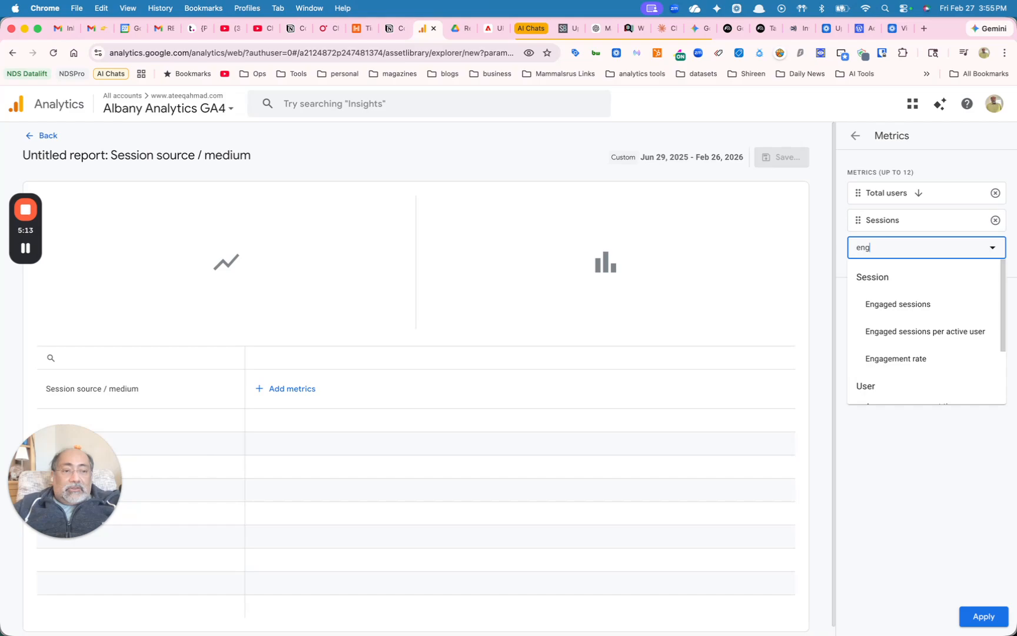
pyautogui.click(914, 307)
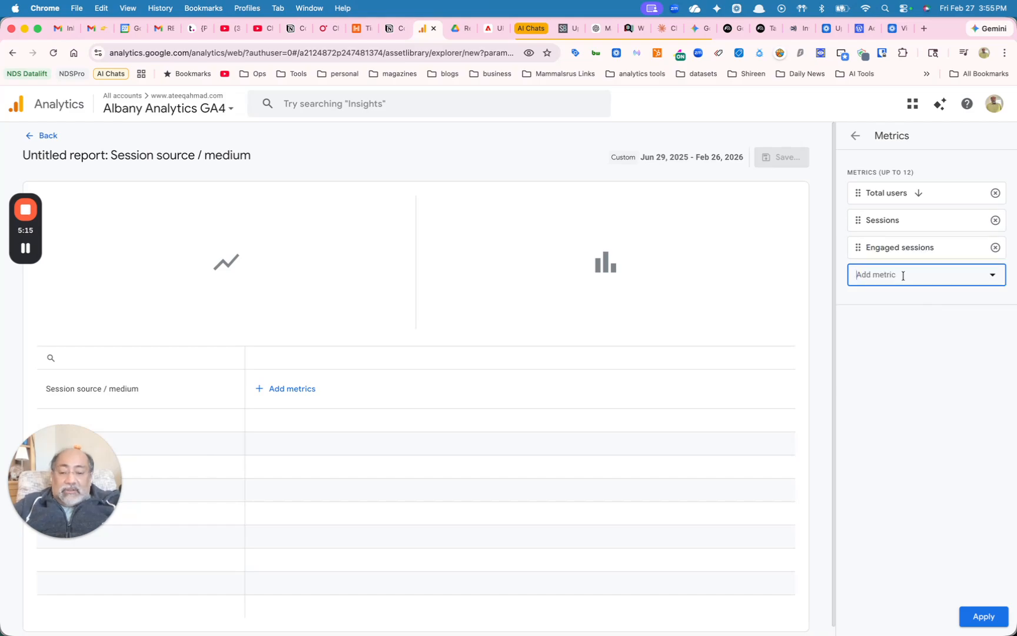
pyautogui.write('eng')
pyautogui.scroll(-1, 930, 381)
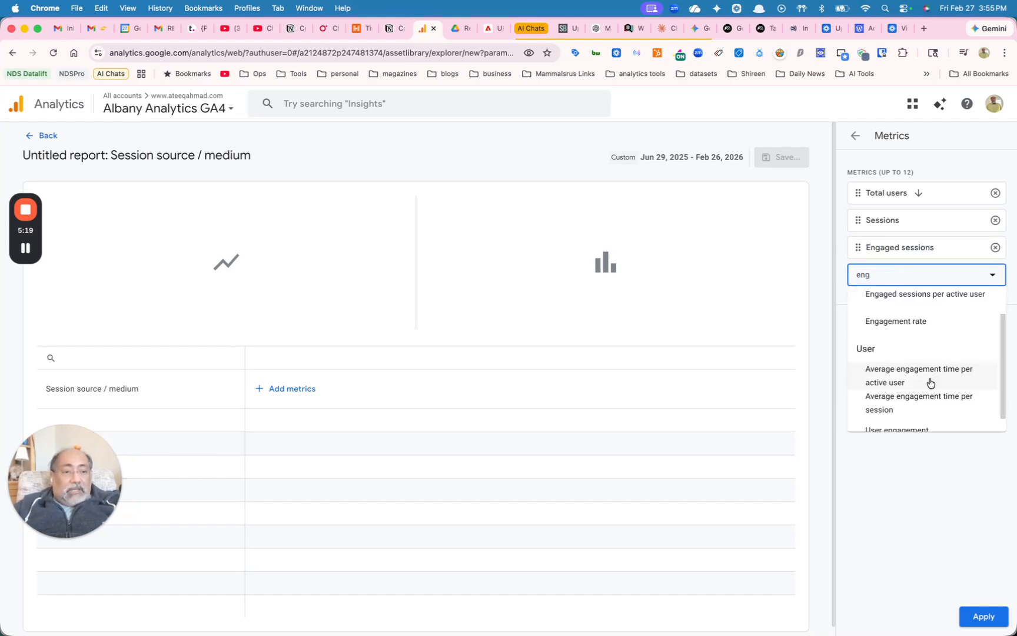
pyautogui.scroll(-1, 930, 382)
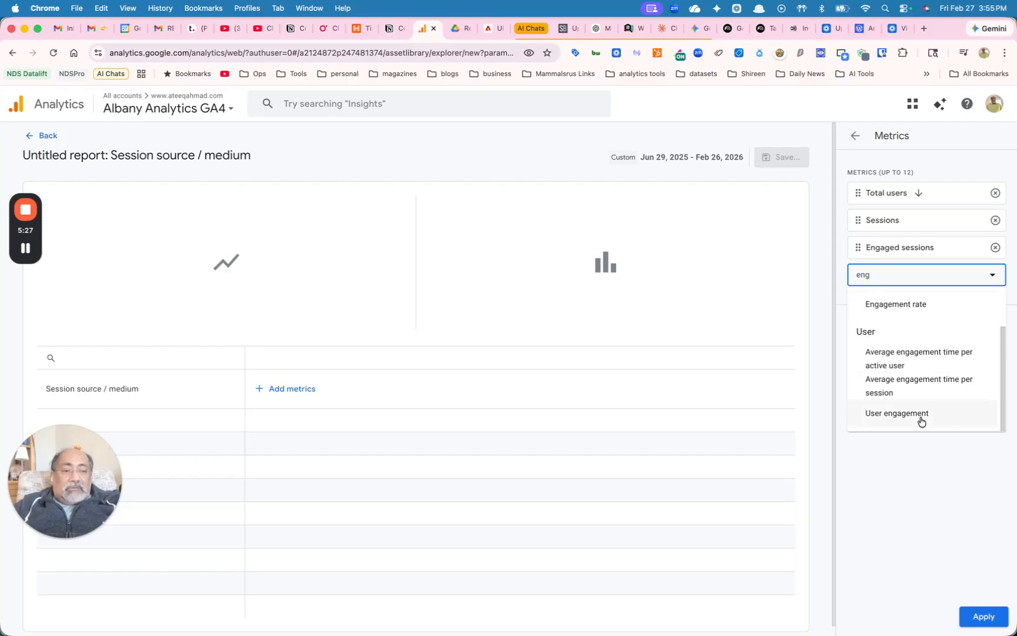
pyautogui.click(898, 305)
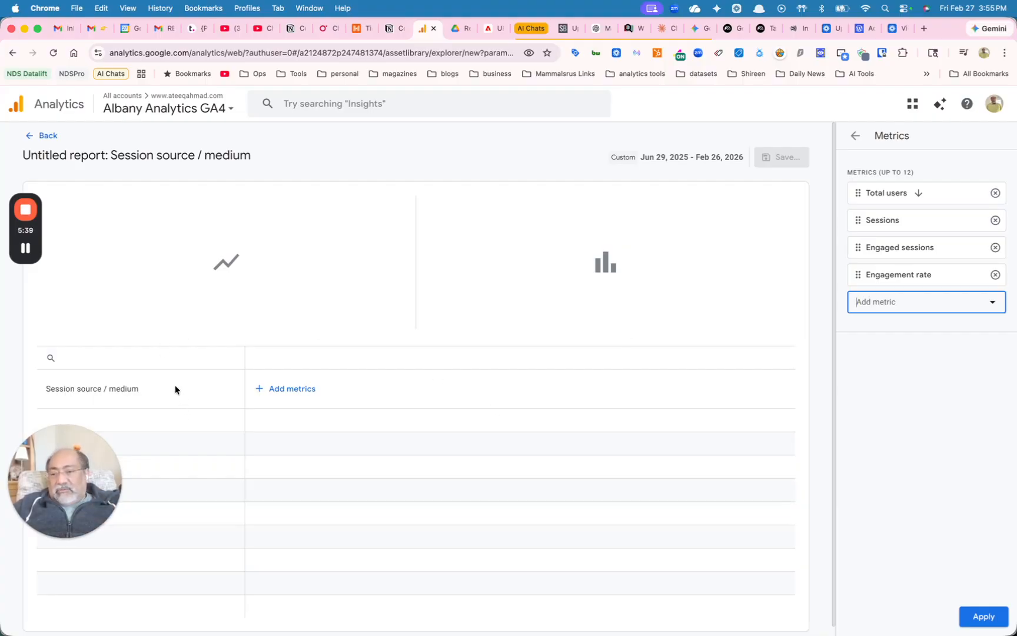
# Add Key events as the fifth metric and apply the metric selection to the report
pyautogui.write('key')
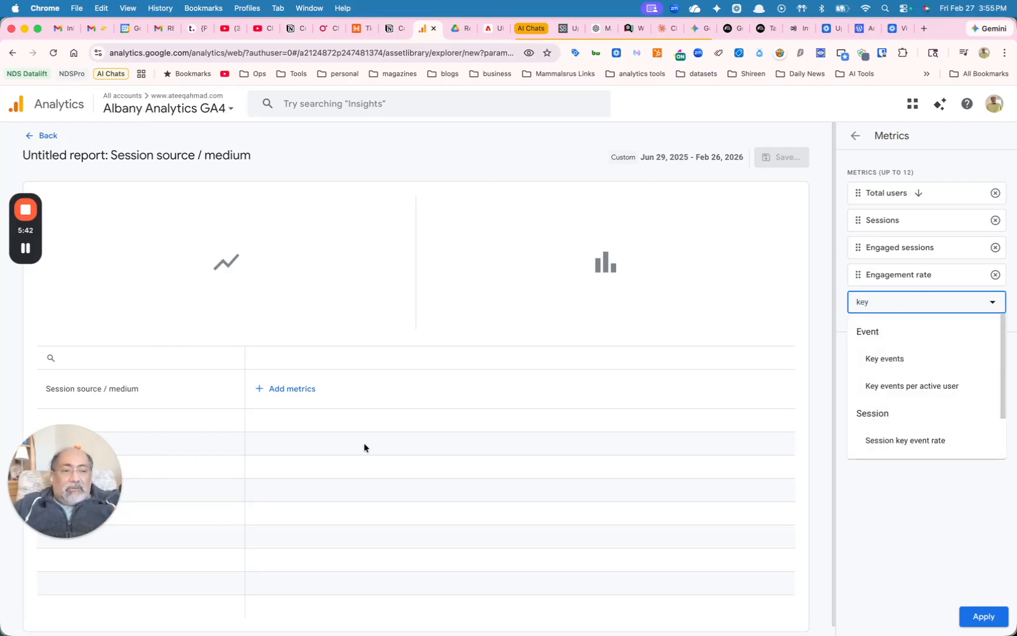
pyautogui.click(892, 360)
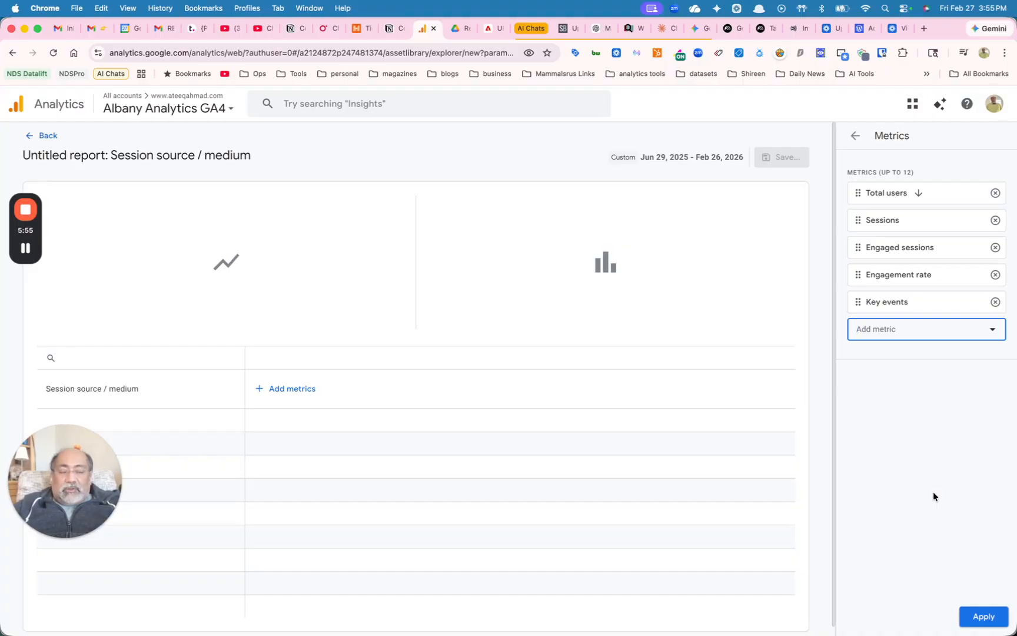
pyautogui.click(984, 617)
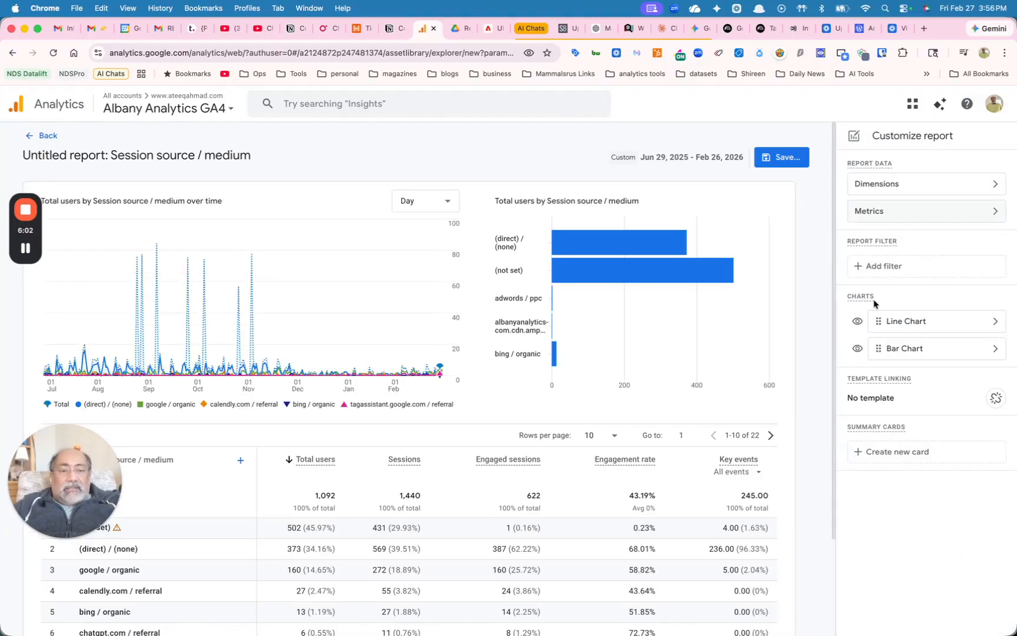
# Start a report filter on the Session source / medium dimension with the match type "matches regex"
pyautogui.click(877, 265)
pyautogui.click(878, 215)
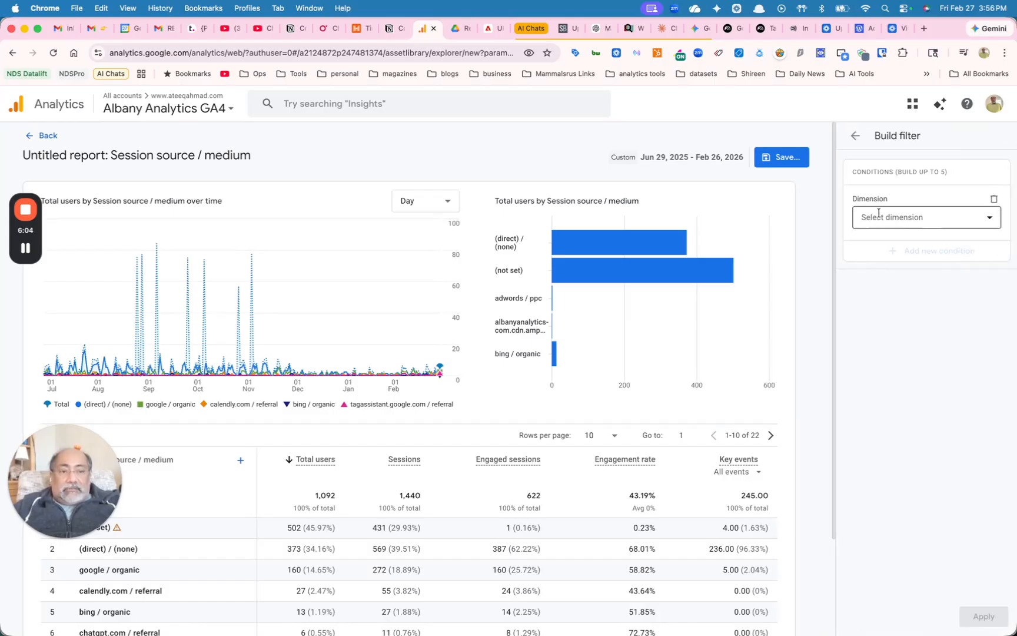
pyautogui.write('ses')
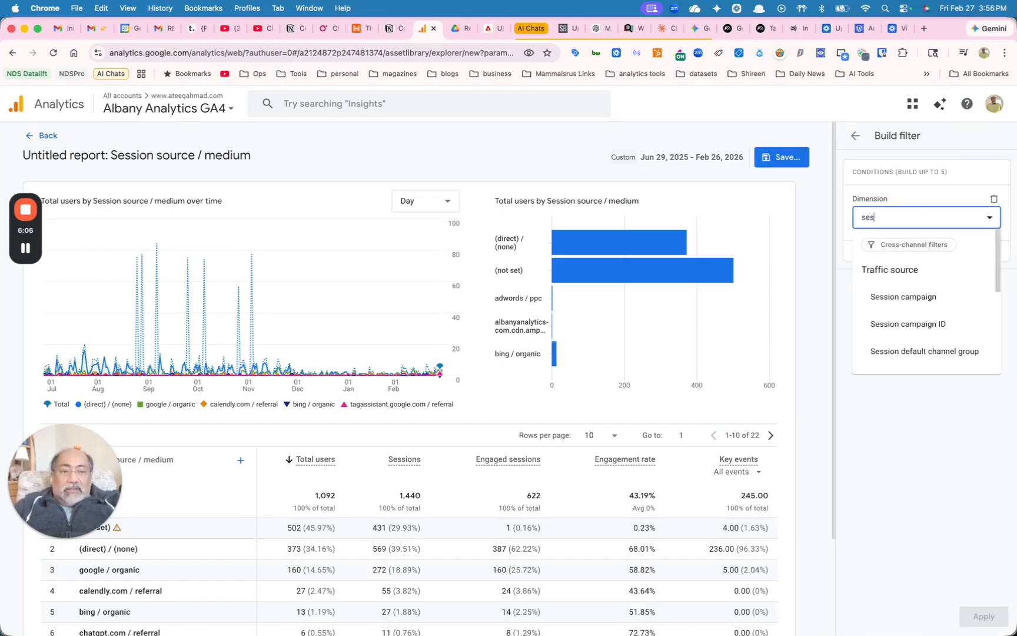
pyautogui.write('sion sou')
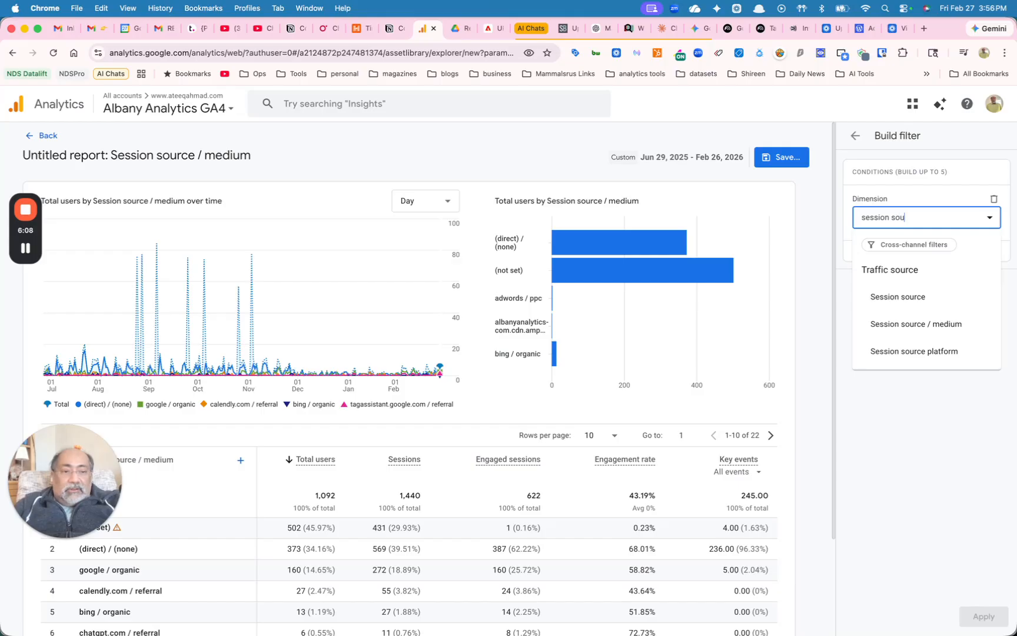
pyautogui.click(883, 324)
pyautogui.click(877, 259)
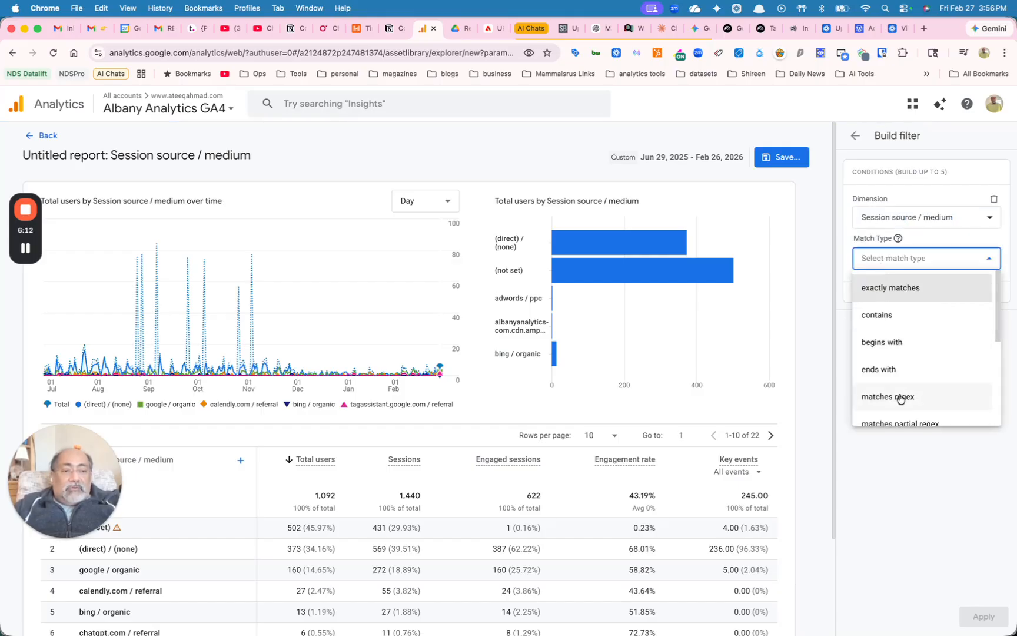
pyautogui.scroll(-1, 901, 398)
pyautogui.click(893, 370)
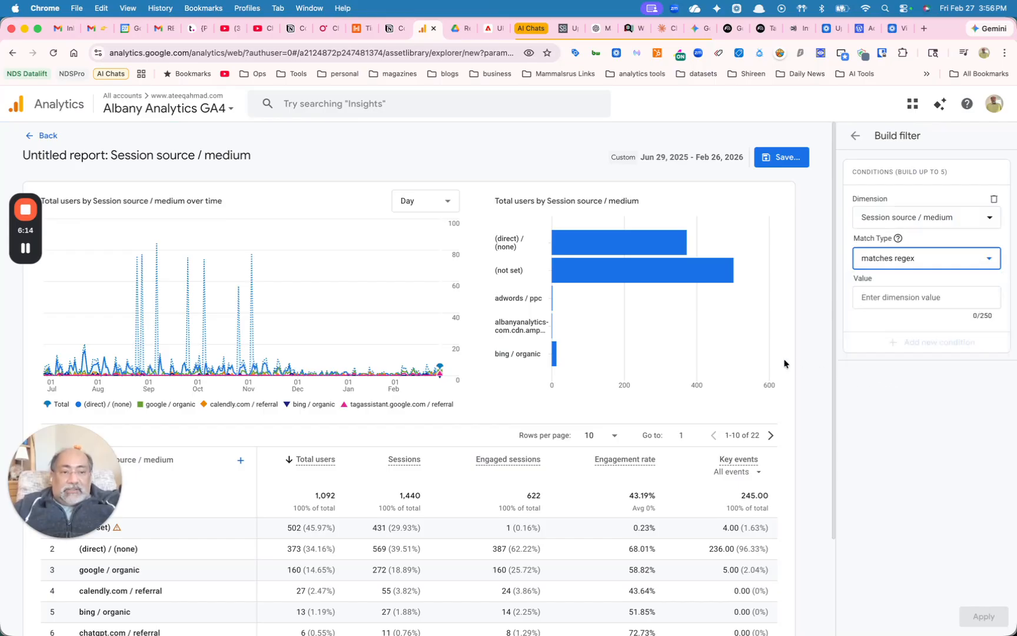
# Set the filter value to (chatgpt|gemini|perplexity|claude).* and apply the filter to the report
pyautogui.click(868, 300)
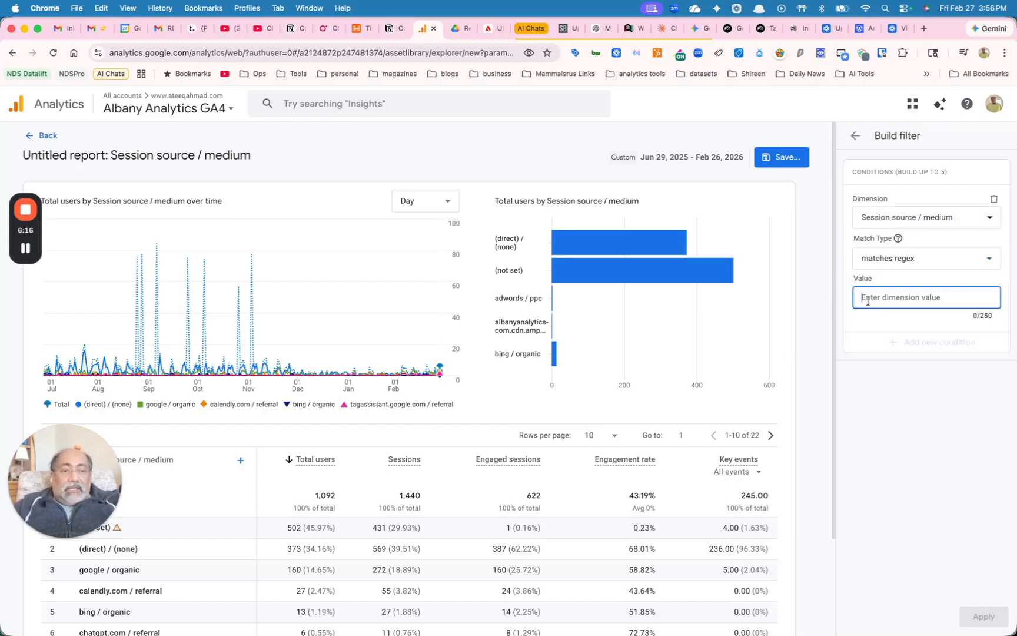
pyautogui.write('(')
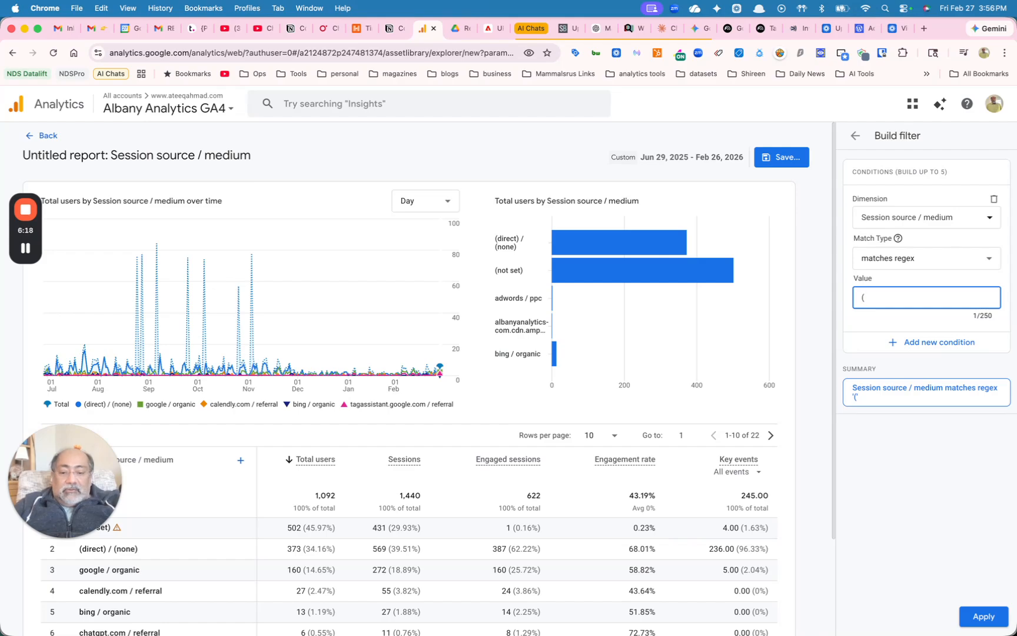
pyautogui.write('chatgpt|')
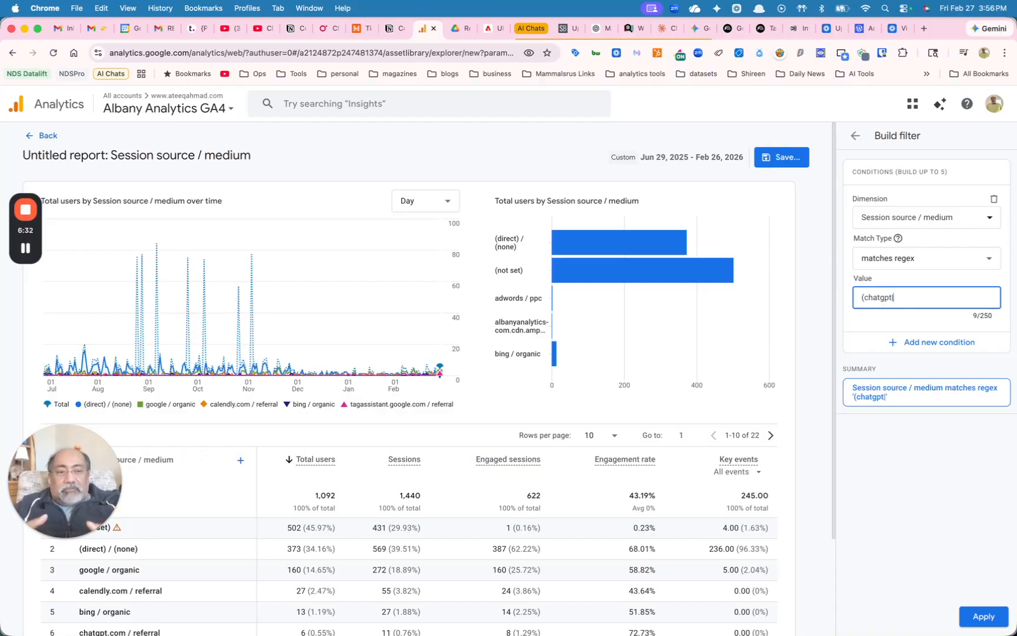
pyautogui.write('gemi')
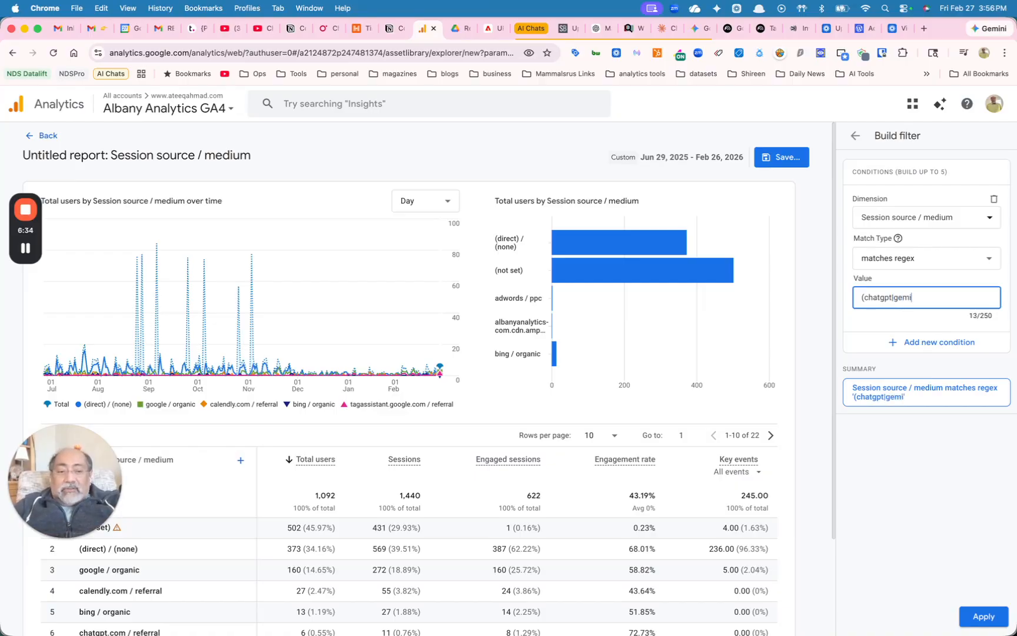
pyautogui.write('ni|')
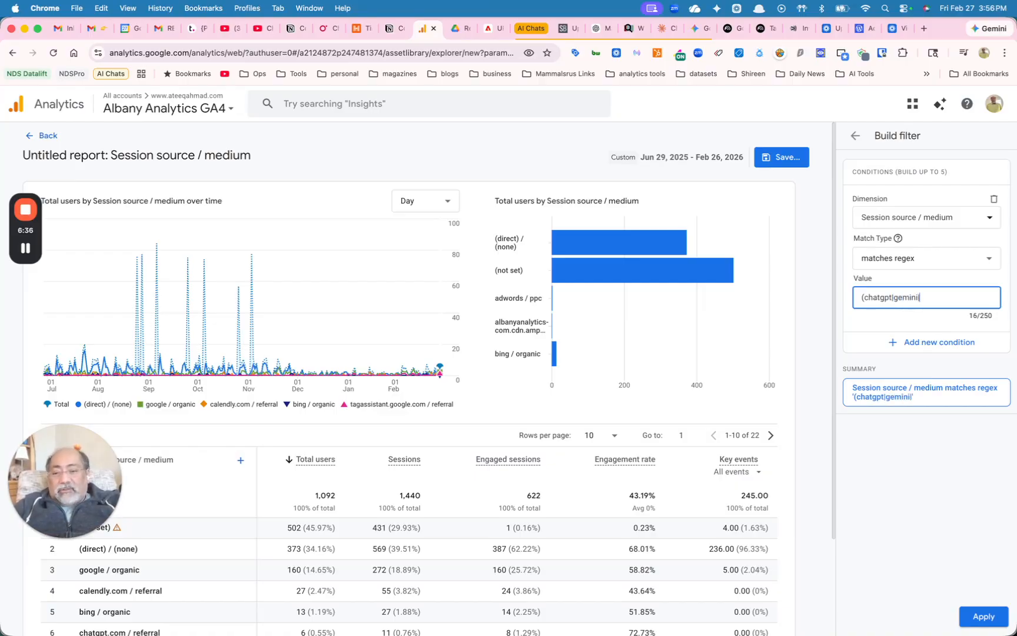
pyautogui.write('per')
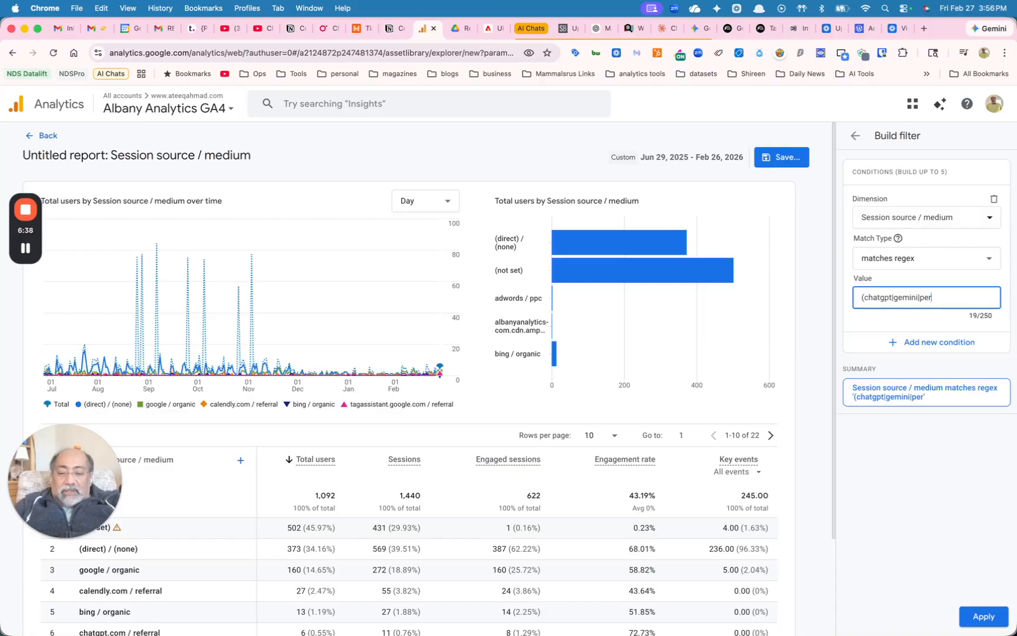
pyautogui.write('plexity')
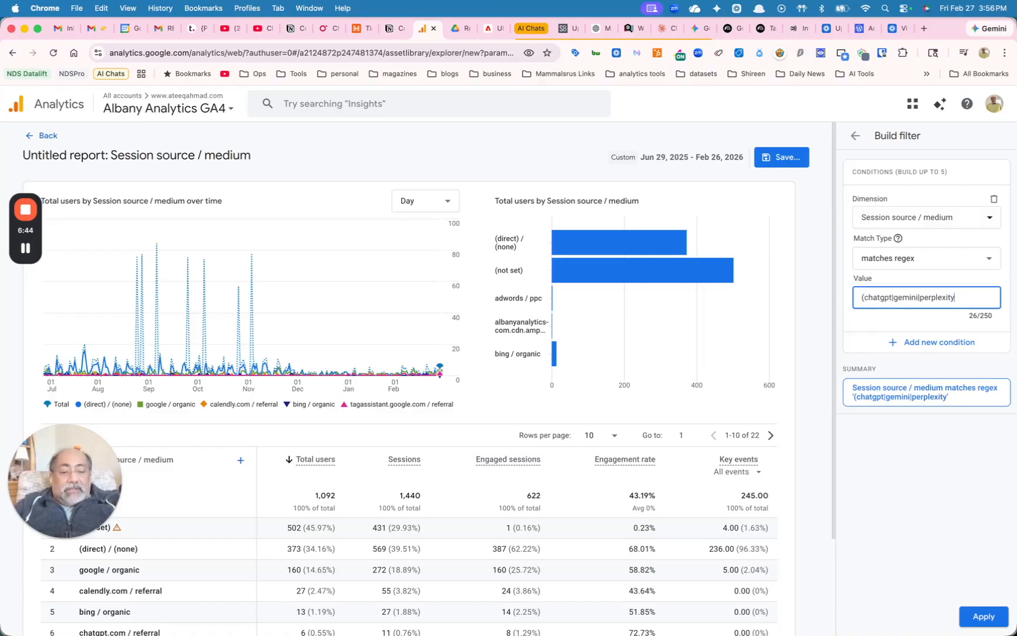
pyautogui.write('|claude')
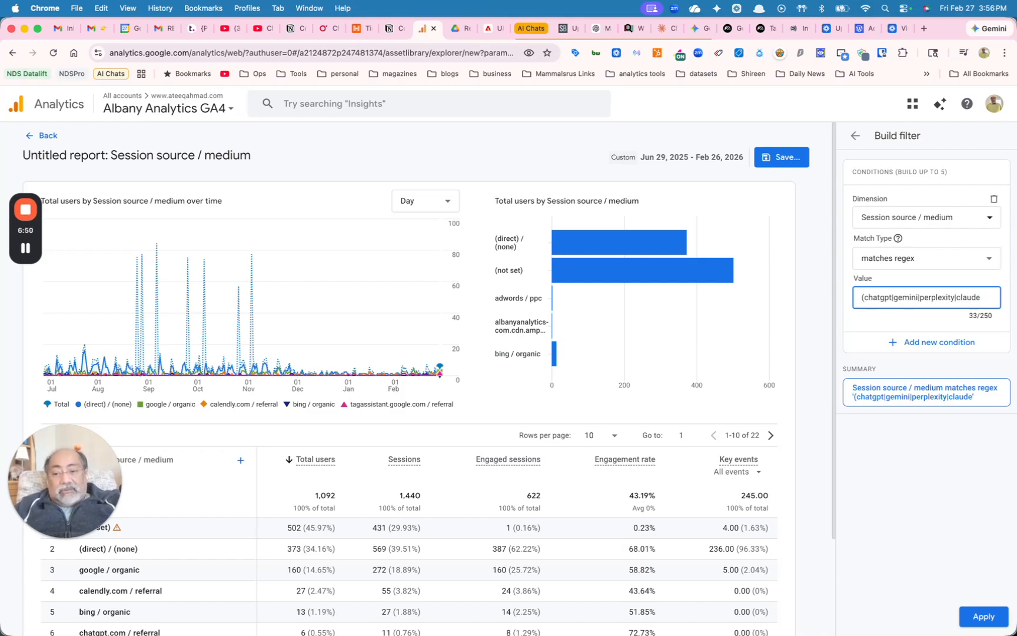
pyautogui.write(')')
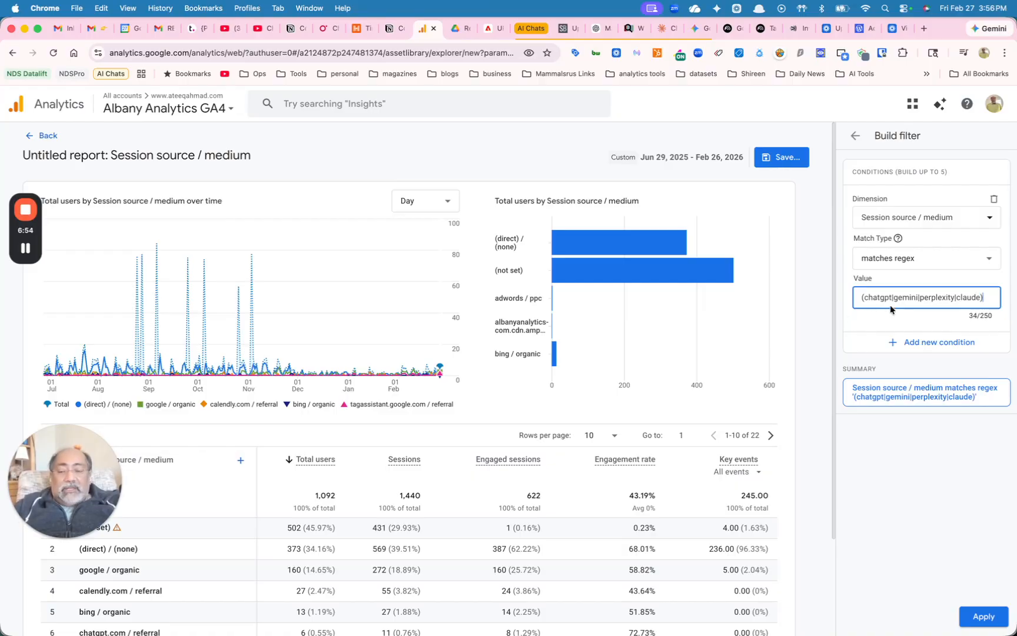
pyautogui.write('.')
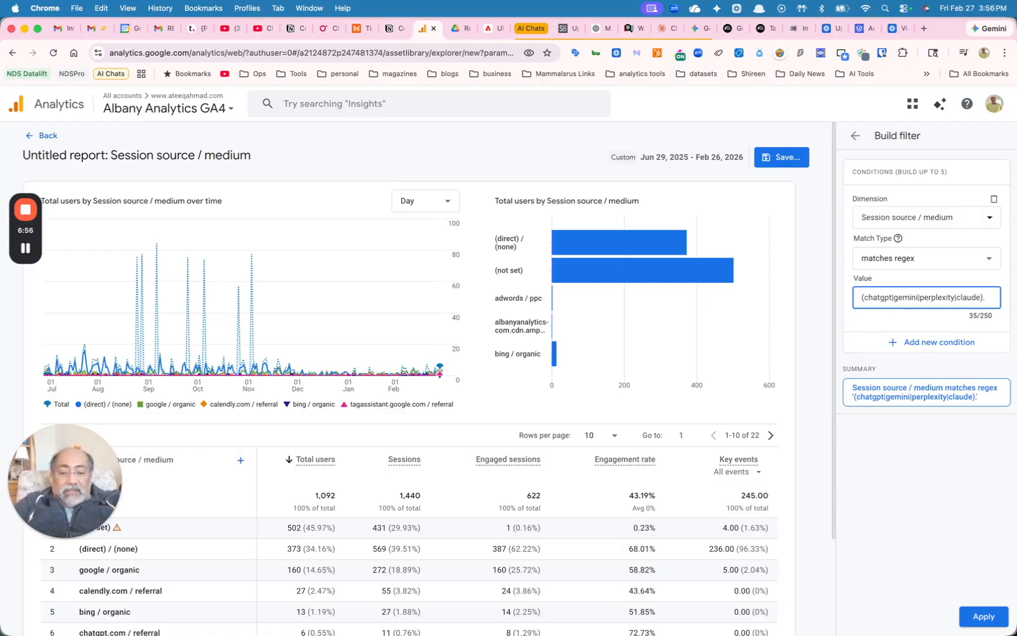
pyautogui.write('*')
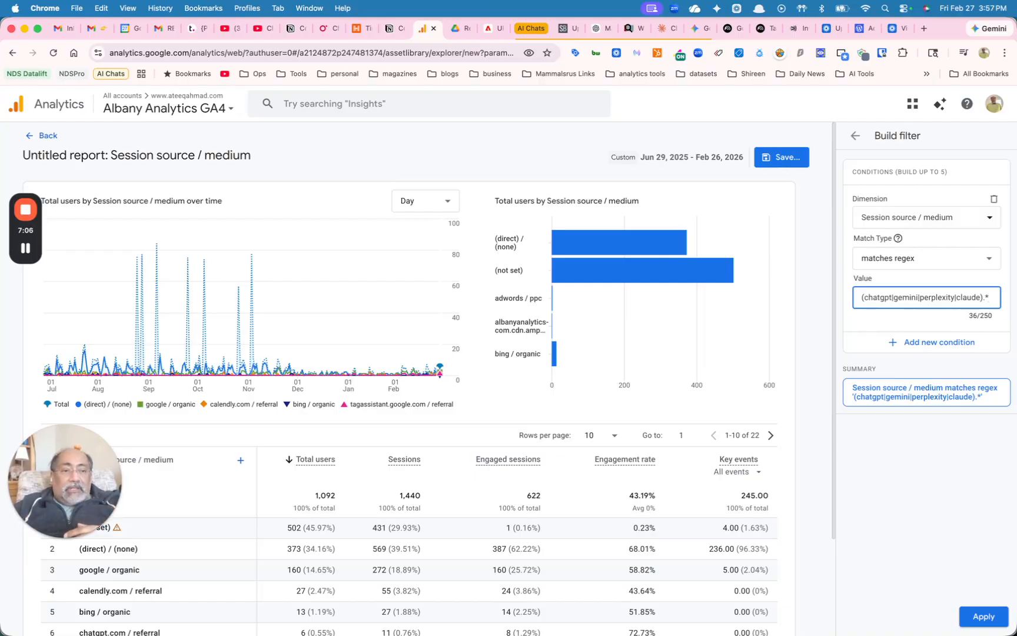
pyautogui.click(973, 618)
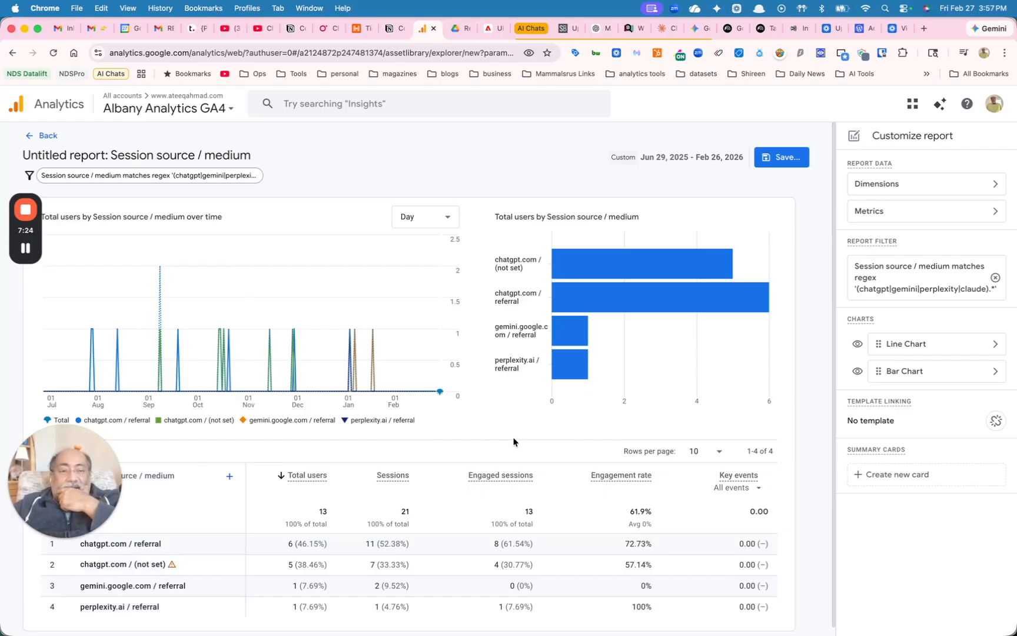
# Toggle the report's line chart and bar chart off and back on
pyautogui.click(857, 346)
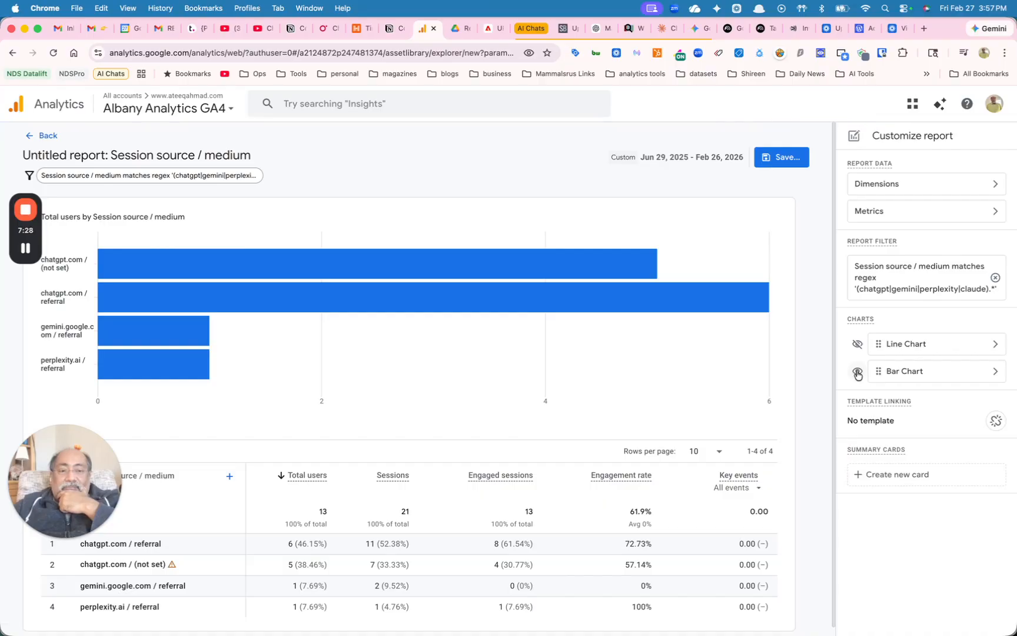
pyautogui.click(857, 373)
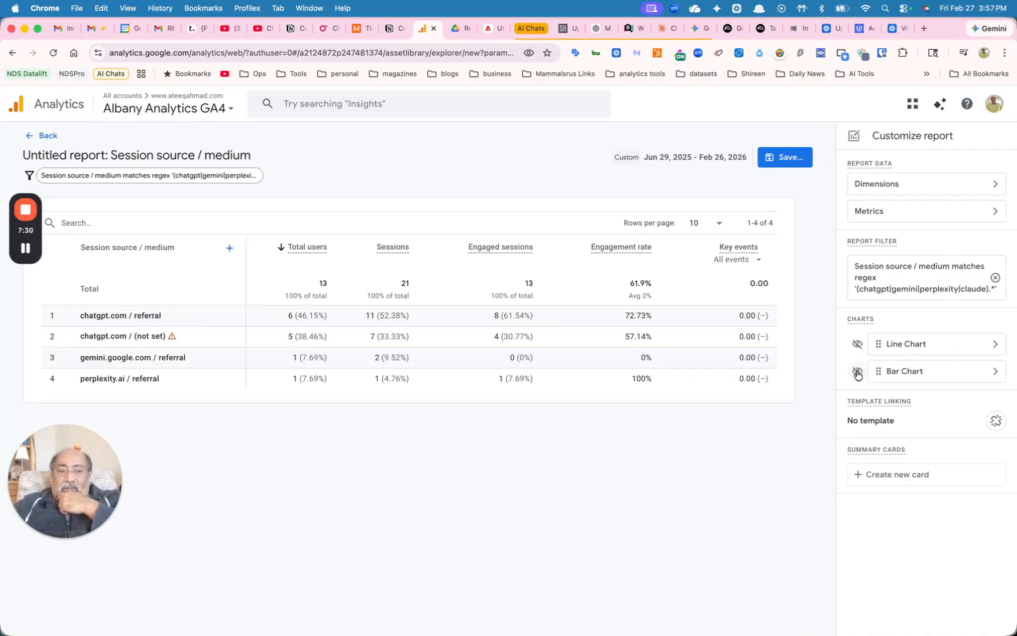
pyautogui.click(858, 347)
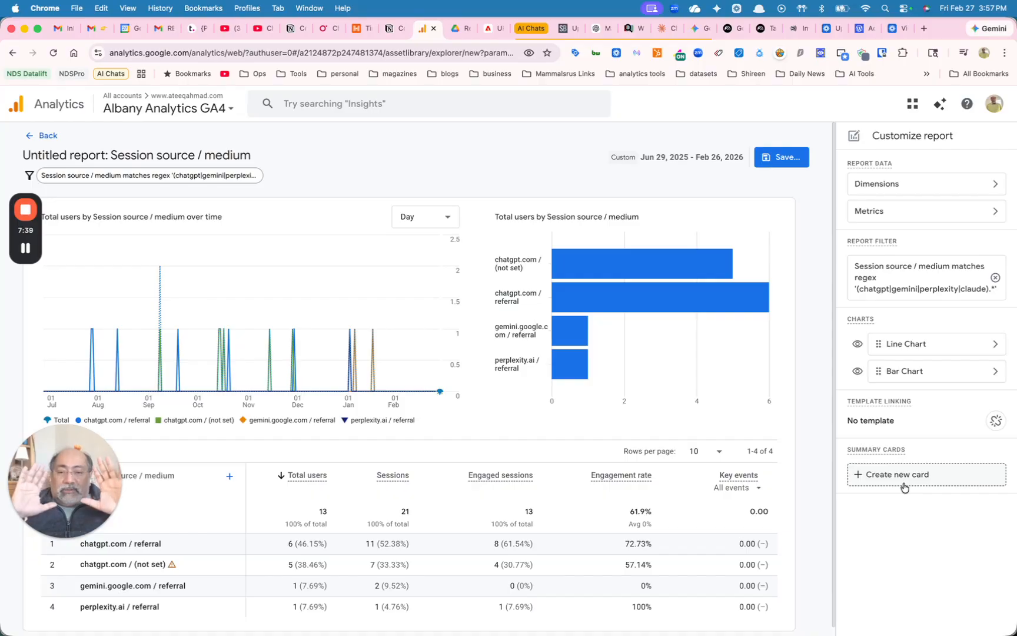
# Add Landing page + query string as the secondary dimension of the report table
pyautogui.click(229, 479)
pyautogui.write('land')
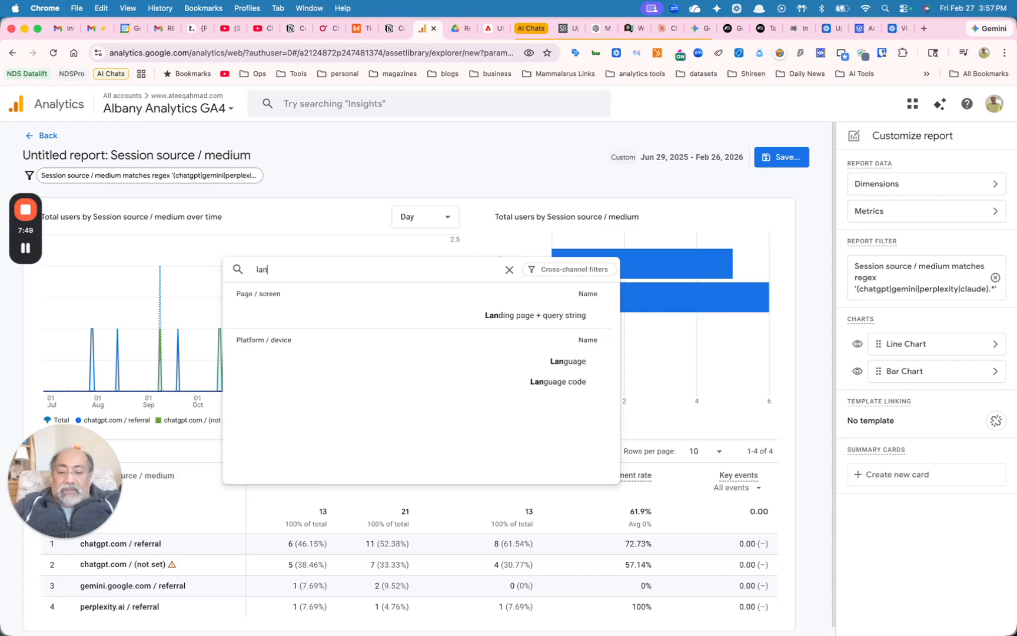
pyautogui.click(390, 313)
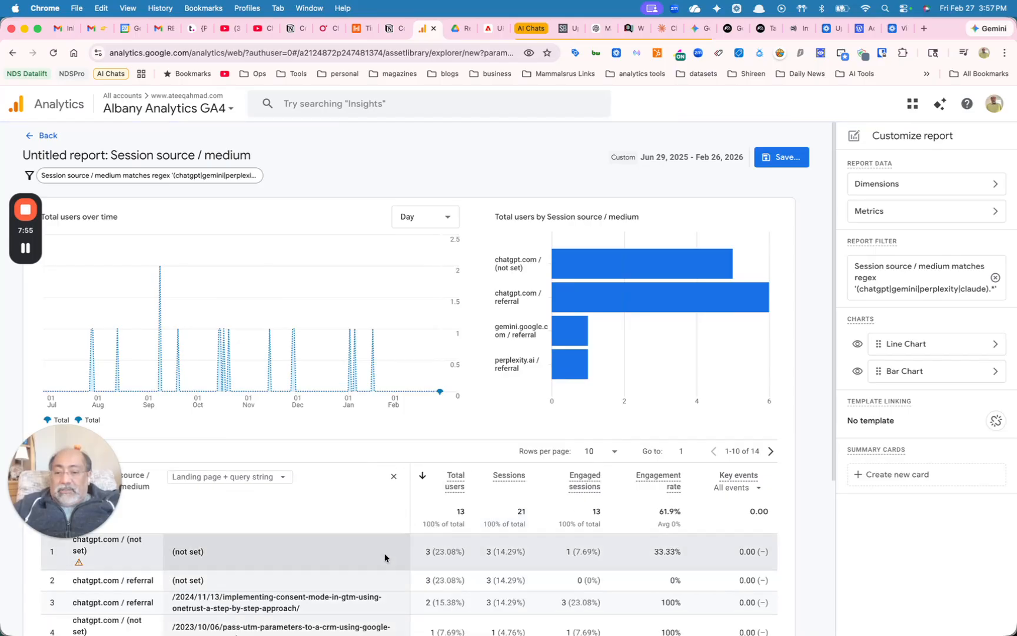
# Save the customized report as a new report named "Report of All AI Engines and Landing Pages"
pyautogui.scroll(-5, 384, 554)
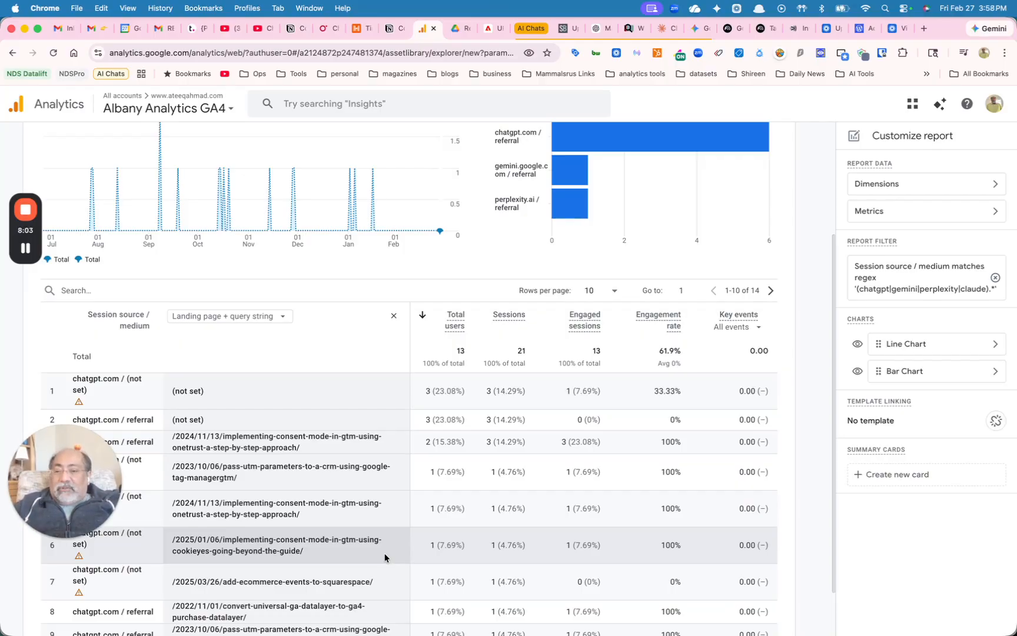
pyautogui.scroll(5, 385, 554)
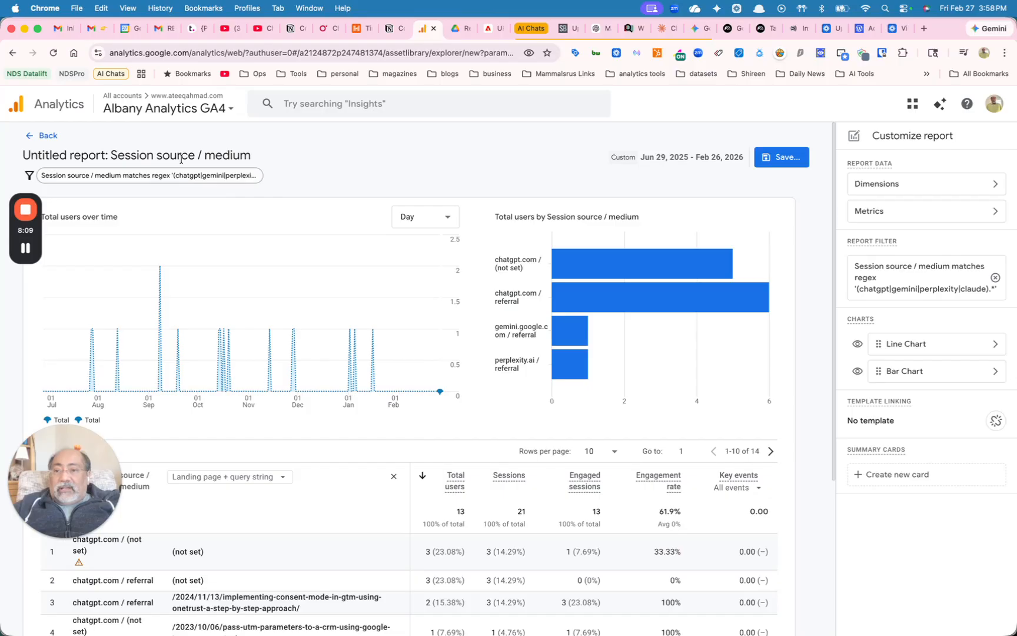
pyautogui.click(783, 158)
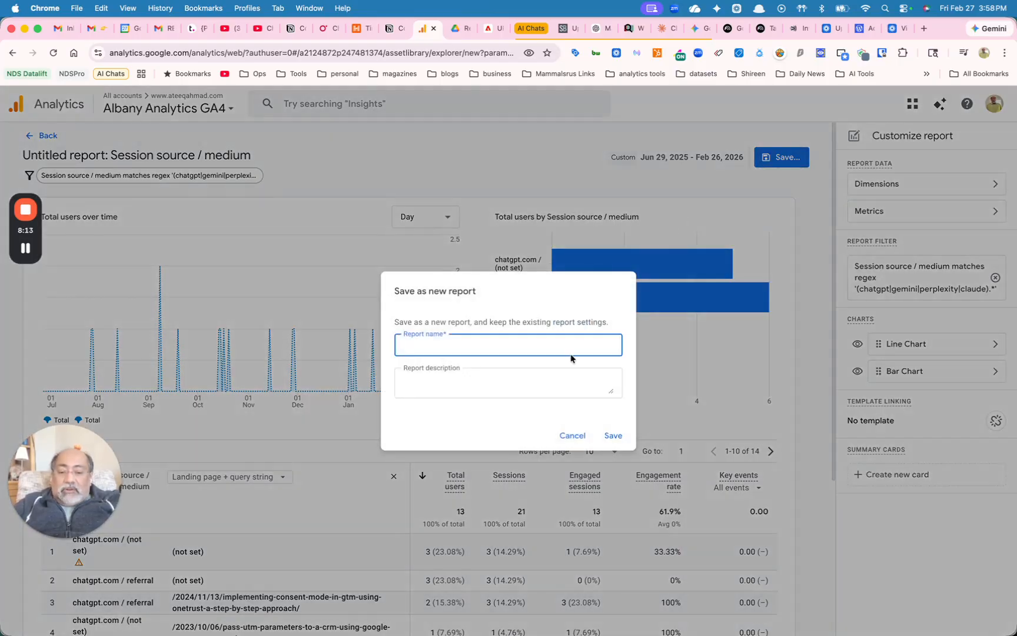
pyautogui.write('Report of All AI Engines and Landing')
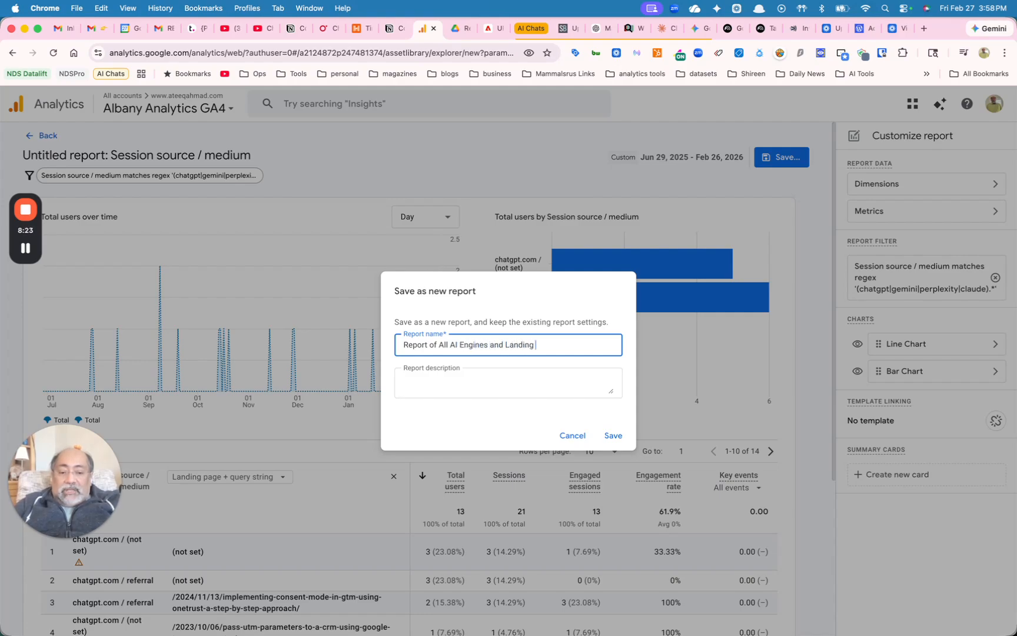
pyautogui.write(' Pages')
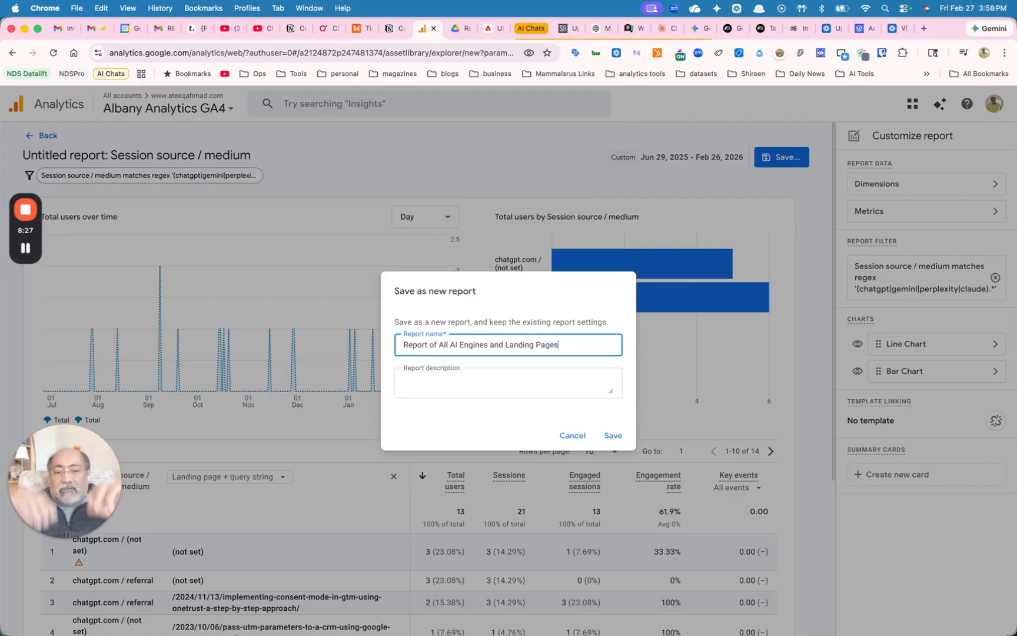
pyautogui.click(613, 436)
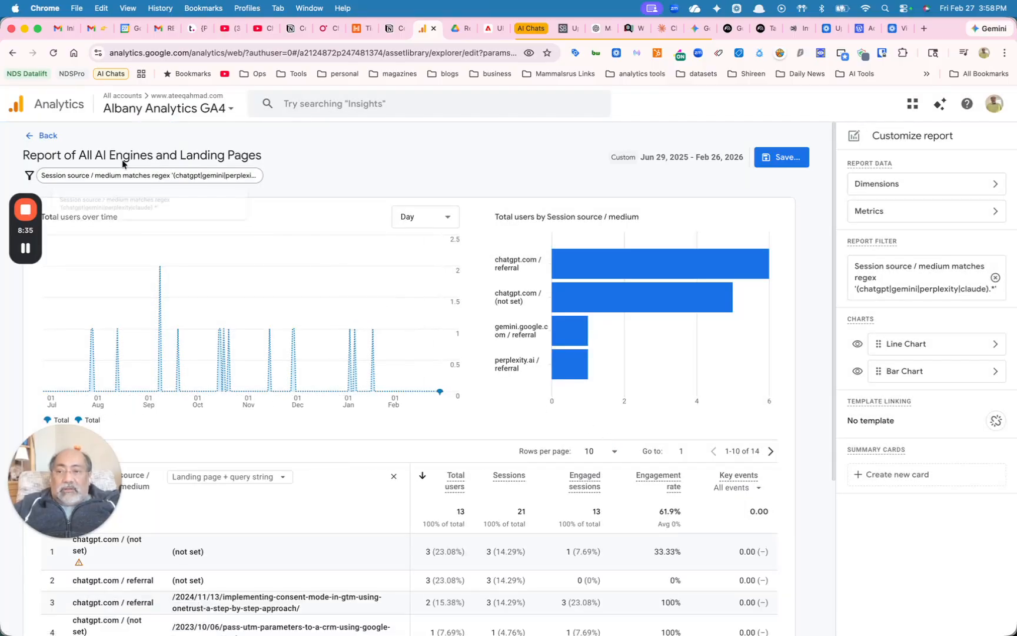
# Return to the report library and check which reports the Acquisition topic of the Life cycle collection lists
pyautogui.click(49, 136)
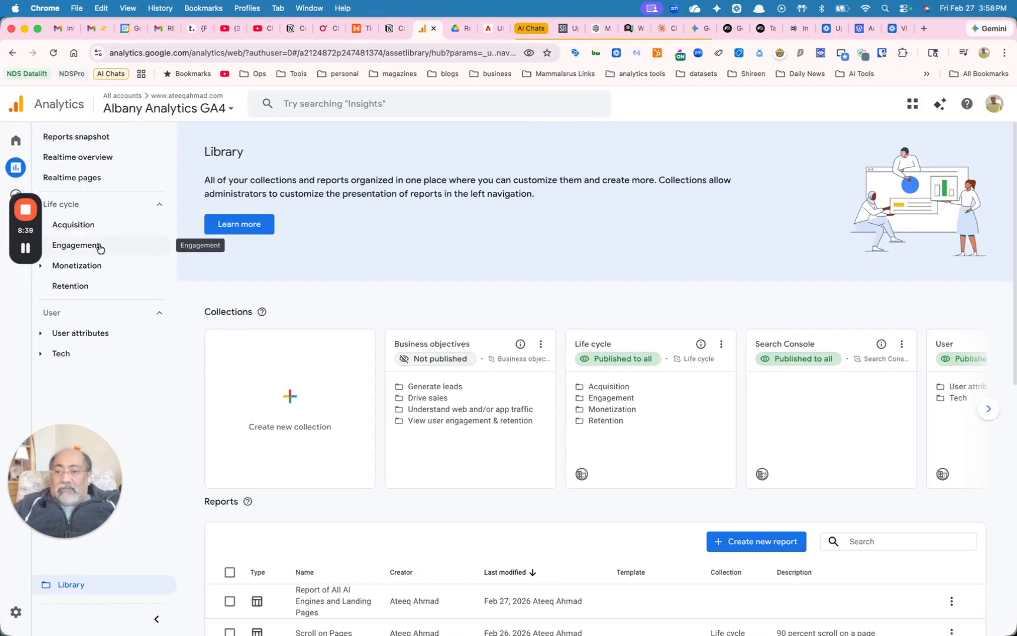
pyautogui.click(97, 226)
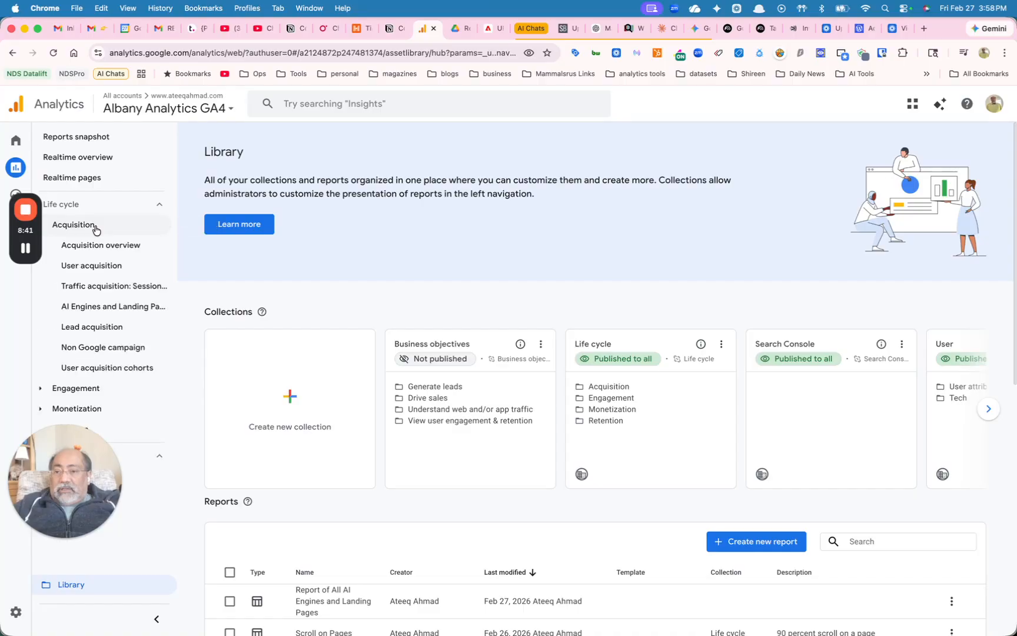
pyautogui.click(97, 227)
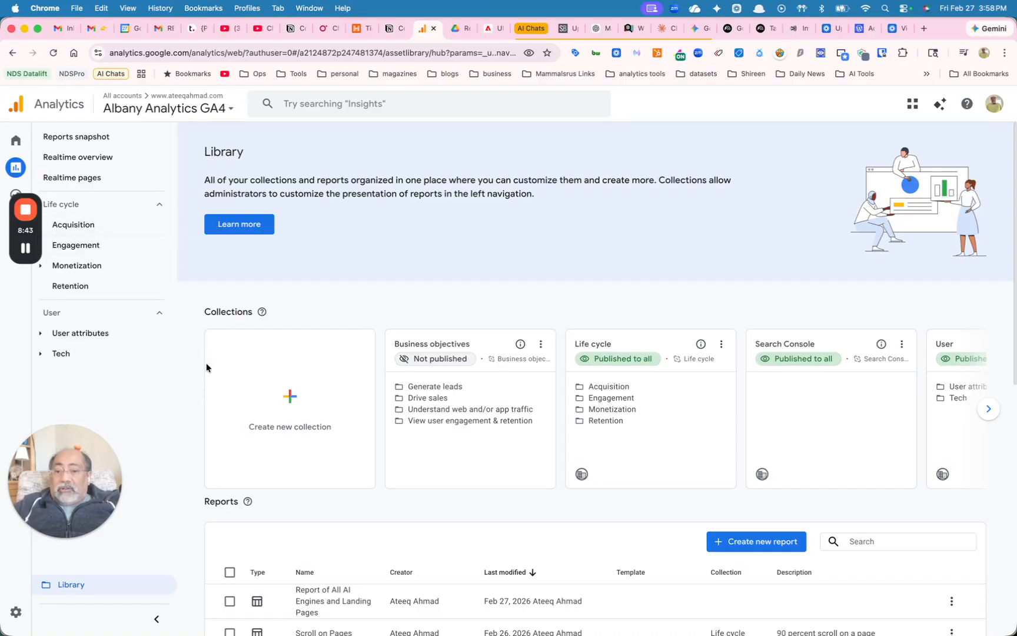
# Edit the Life cycle collection and add Report of All AI Engines and Landing Pages to its Acquisition topic, above User acquisition cohorts
pyautogui.scroll(-2, 407, 546)
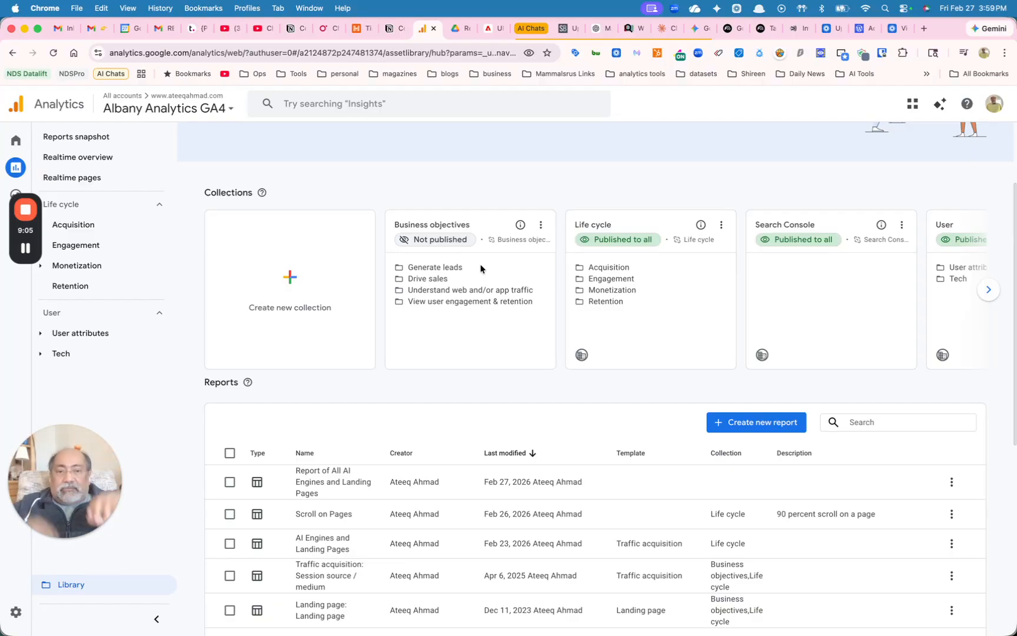
pyautogui.click(720, 232)
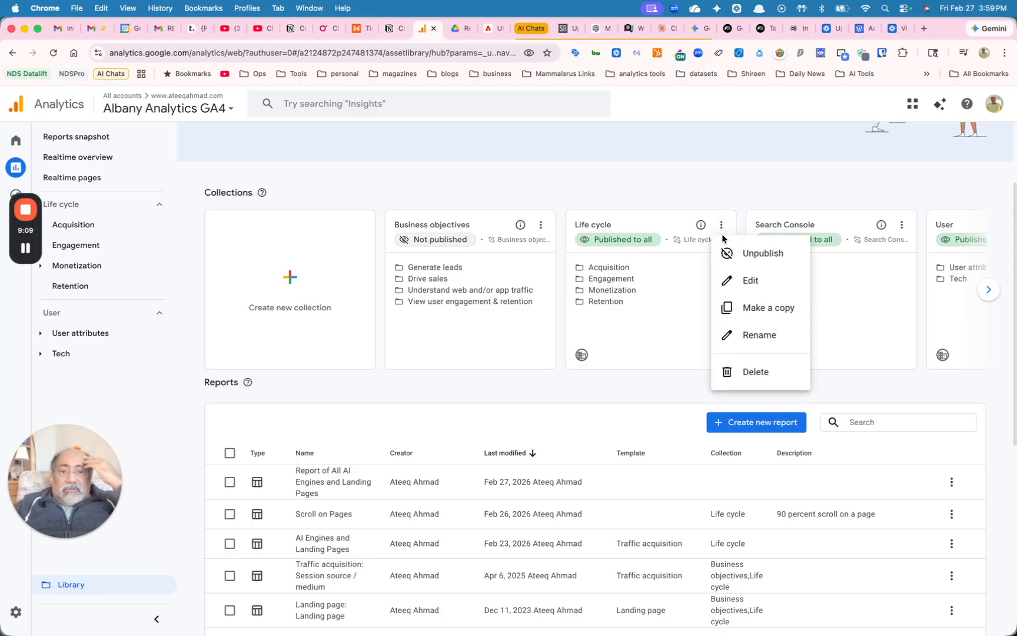
pyautogui.click(737, 286)
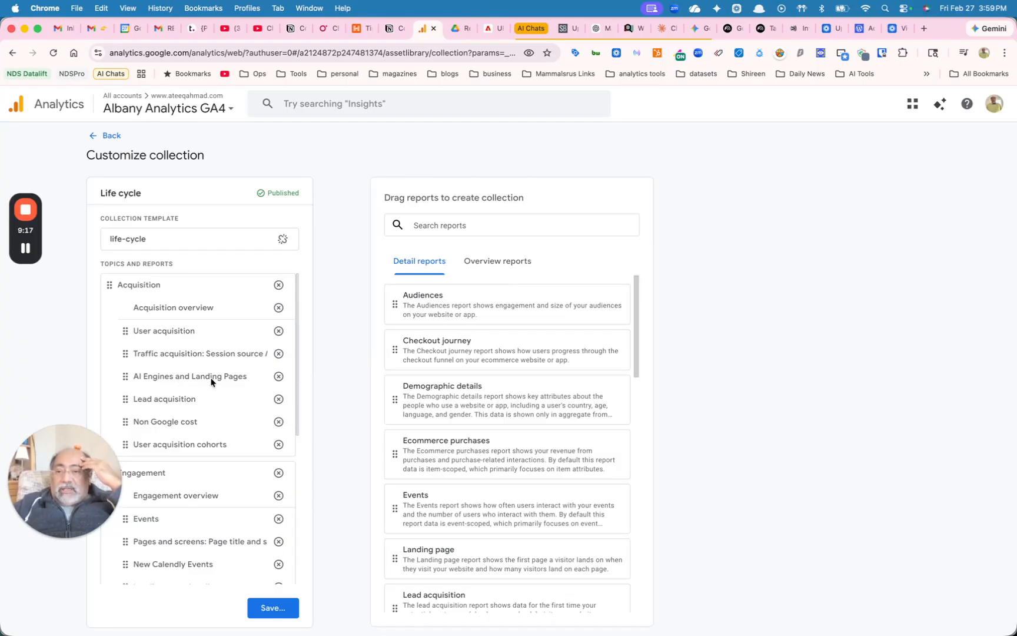
pyautogui.click(451, 229)
pyautogui.scroll(-10, 475, 389)
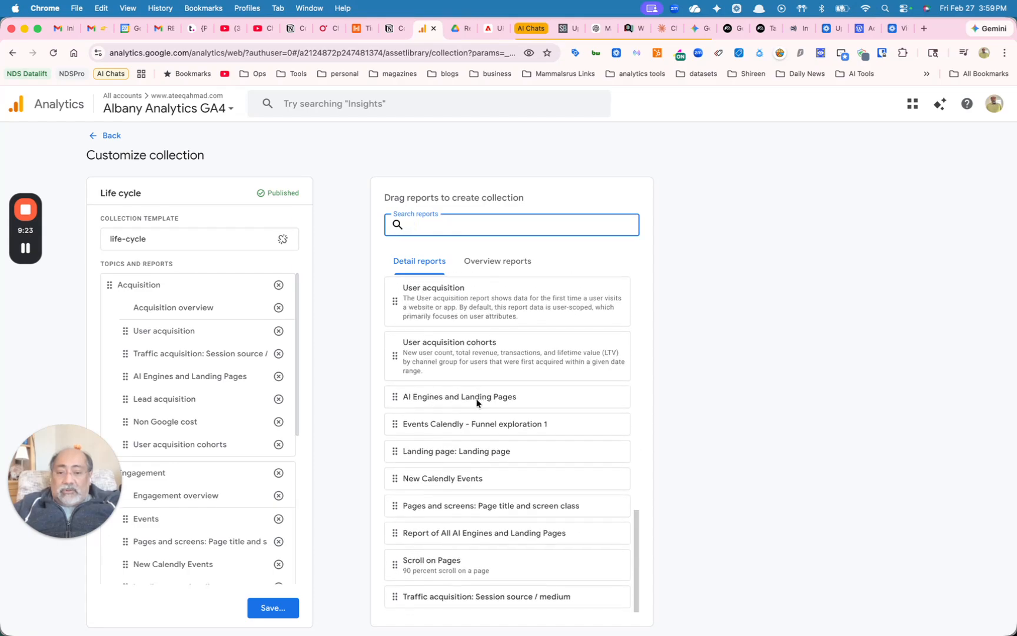
pyautogui.scroll(1, 477, 403)
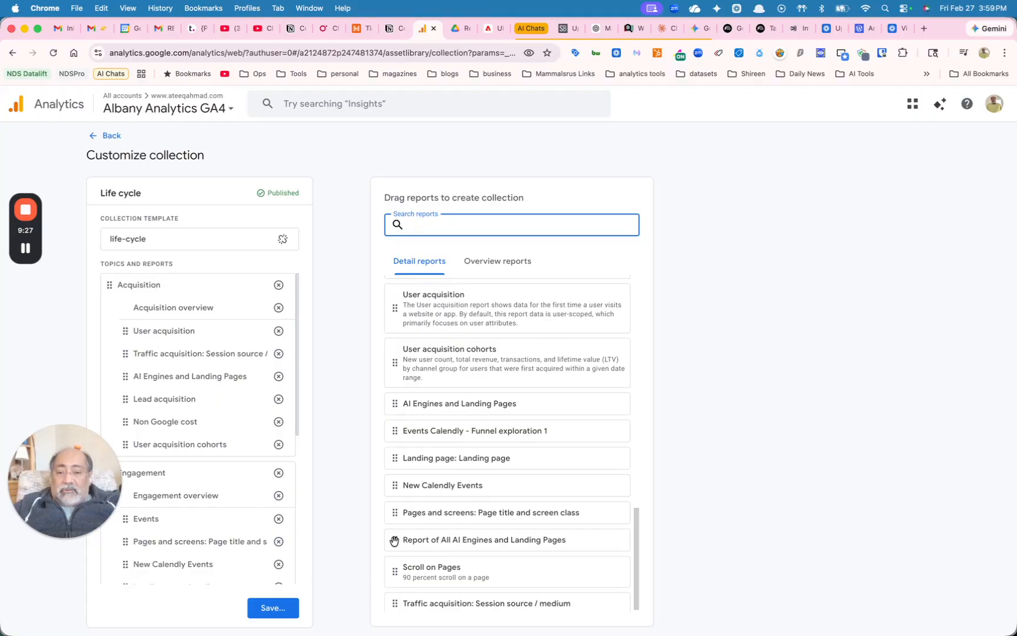
pyautogui.moveTo(395, 540); pyautogui.dragTo(211, 469)
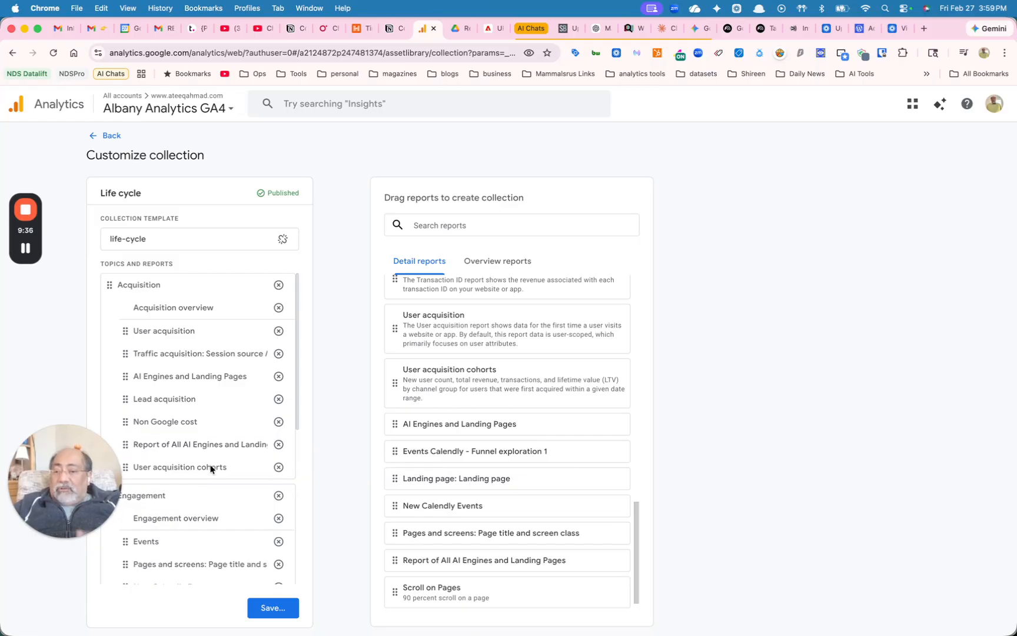
# Save the changes to the current Life cycle collection and return to the library
pyautogui.click(271, 610)
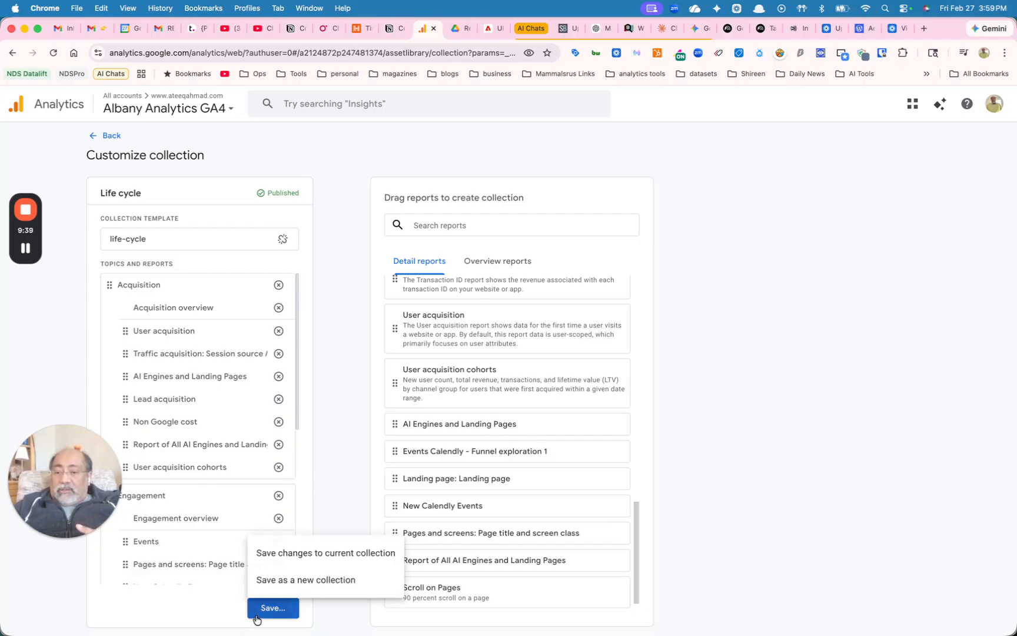
pyautogui.click(264, 553)
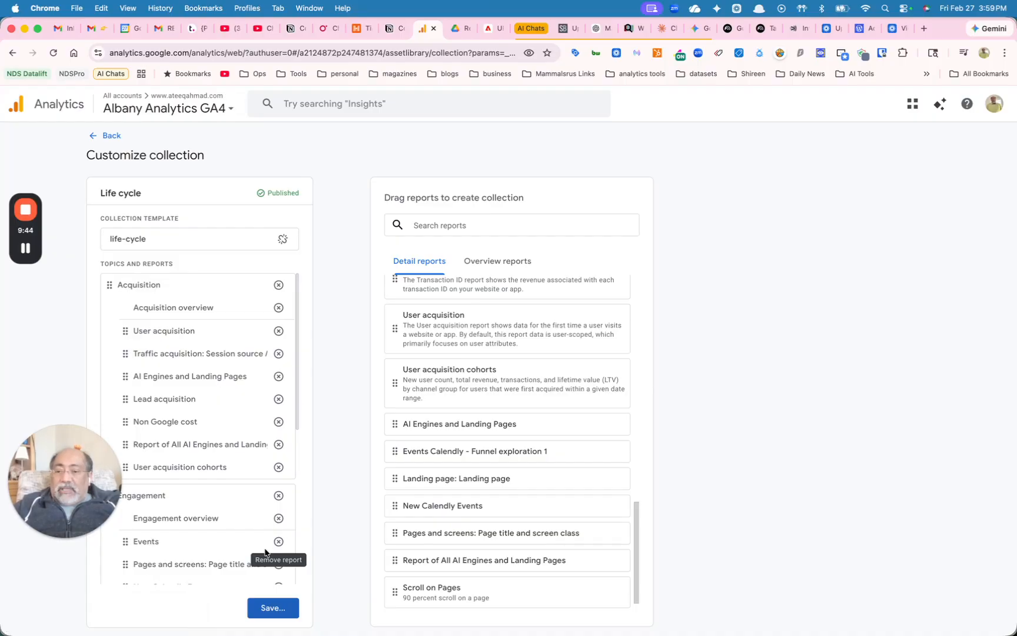
pyautogui.click(99, 136)
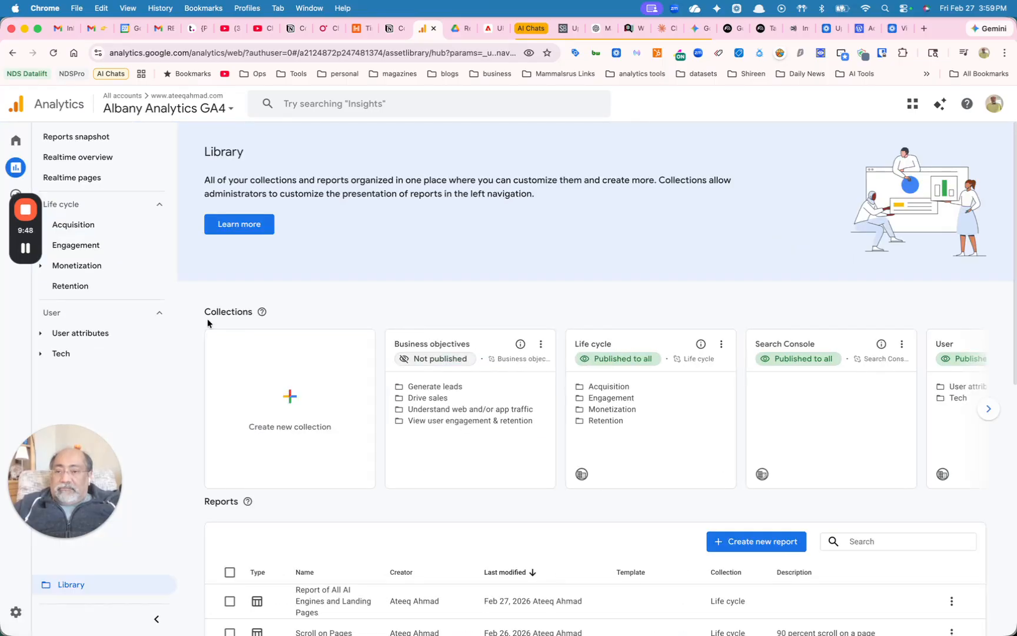
# Open Report of All AI Engines and Landing Pages from the Acquisition reports of the Life cycle collection
pyautogui.click(107, 229)
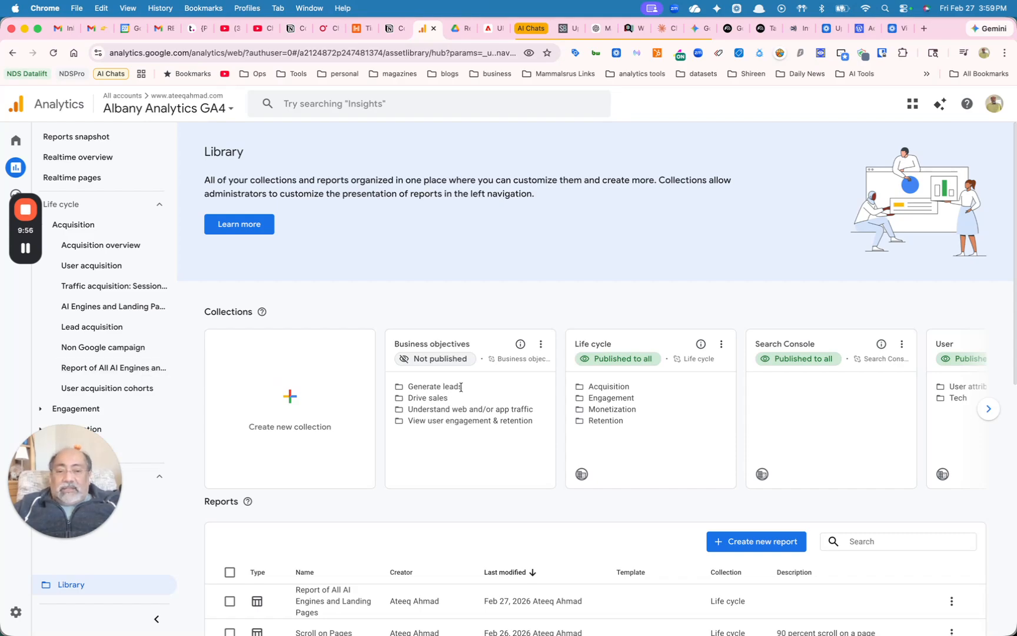
pyautogui.click(722, 345)
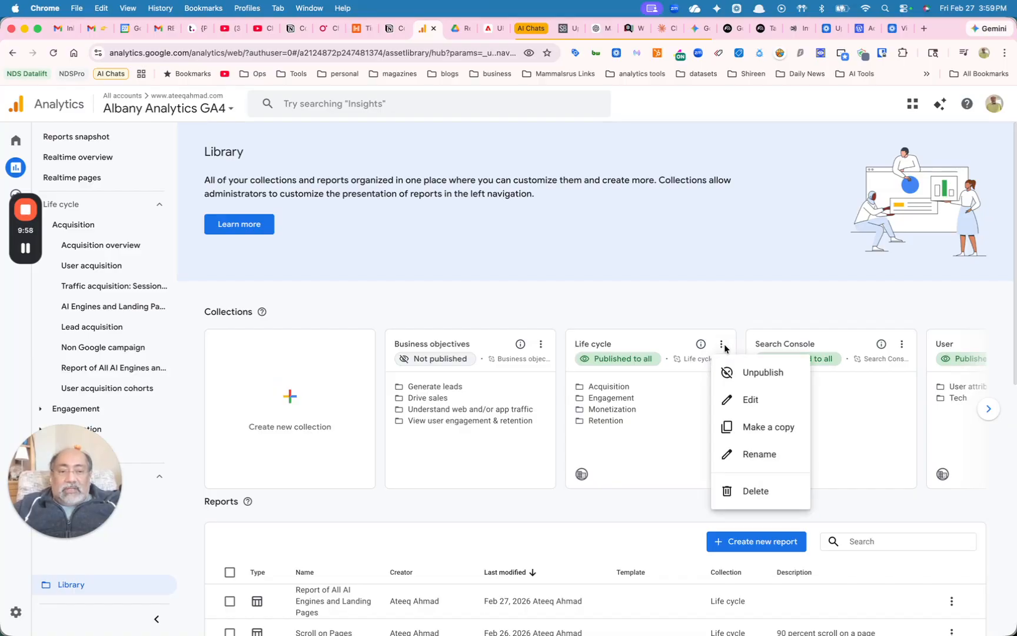
pyautogui.click(658, 288)
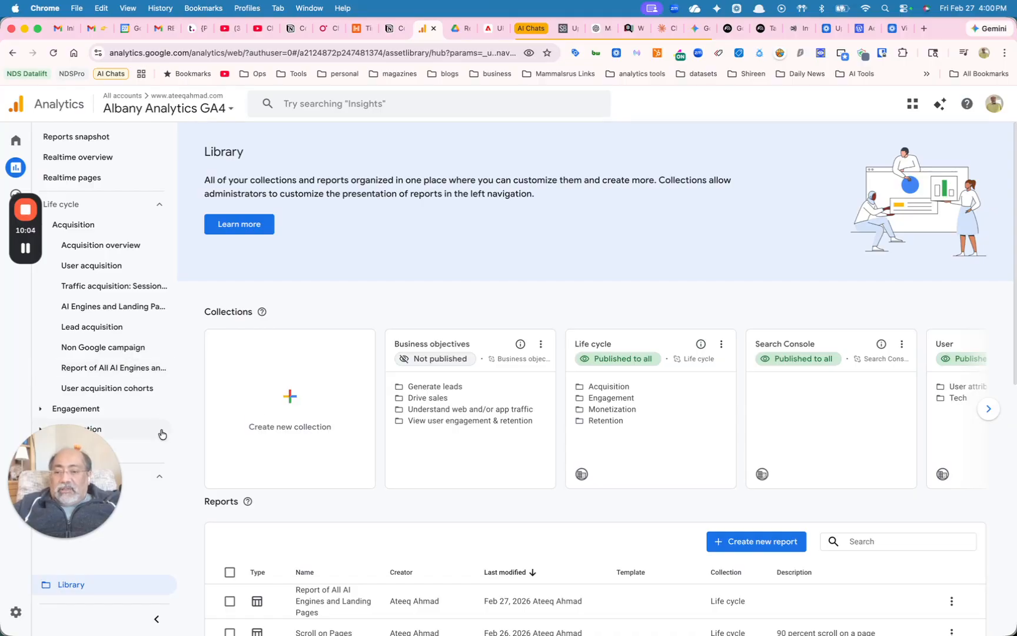
pyautogui.click(132, 367)
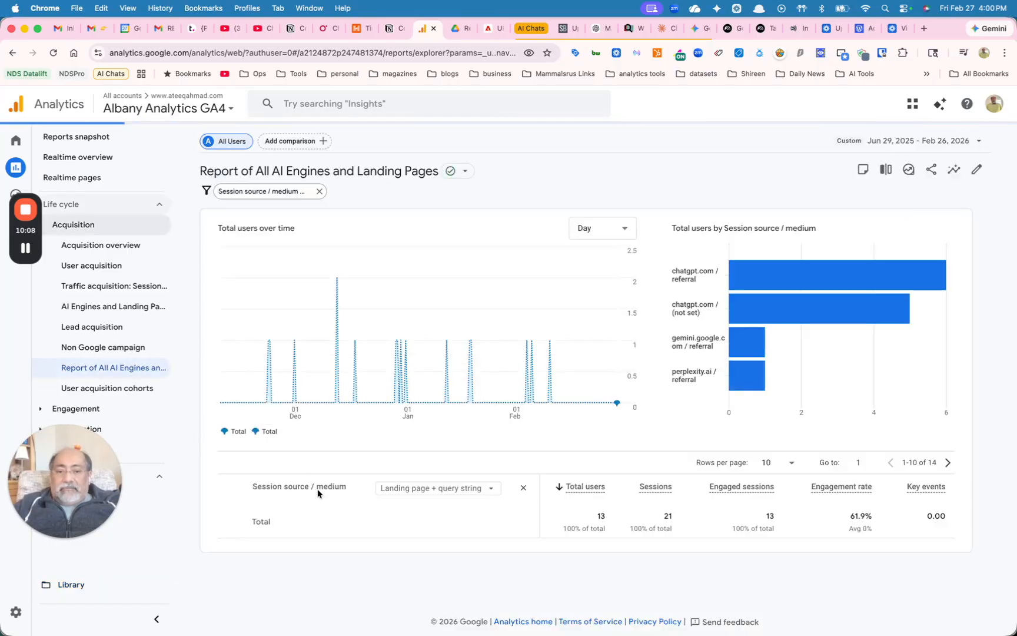
# Set the report table to 25 rows per page and review the landing pages listed for each AI source
pyautogui.scroll(-5, 318, 495)
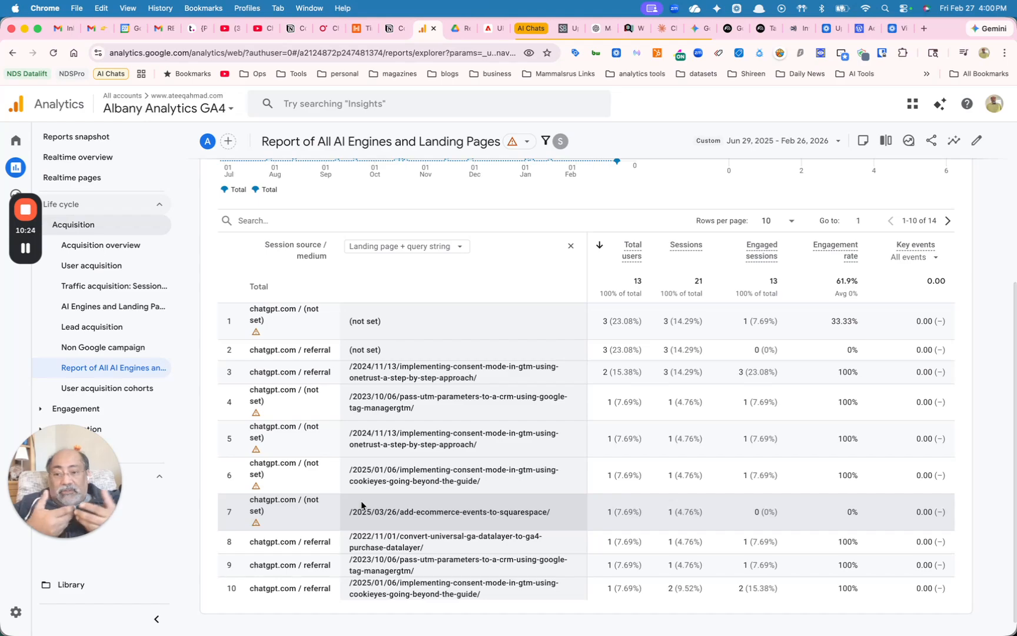
pyautogui.scroll(-1, 361, 502)
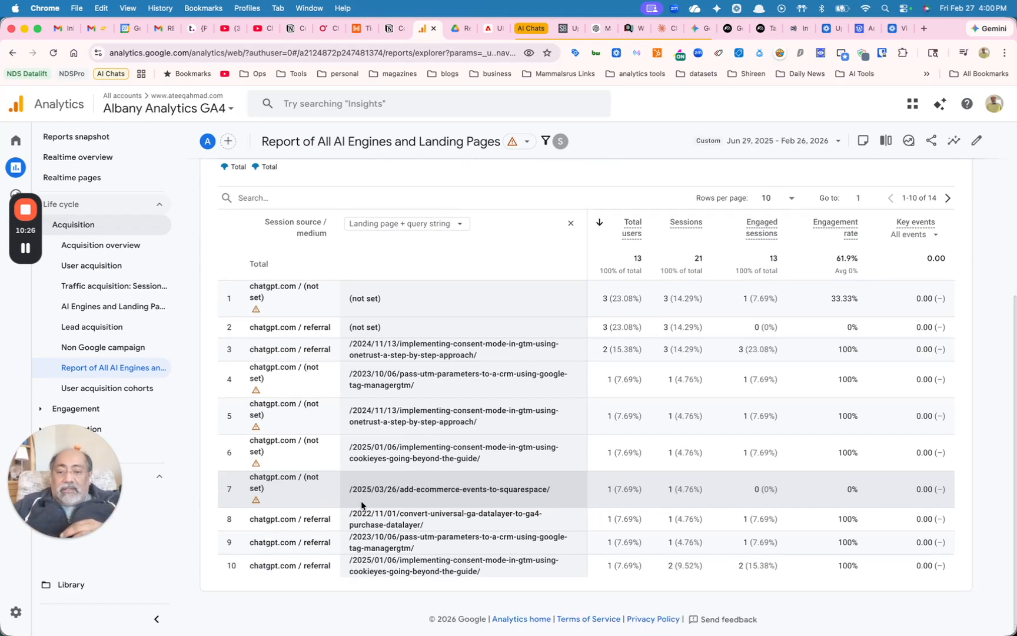
pyautogui.scroll(5, 361, 502)
pyautogui.scroll(-5, 361, 501)
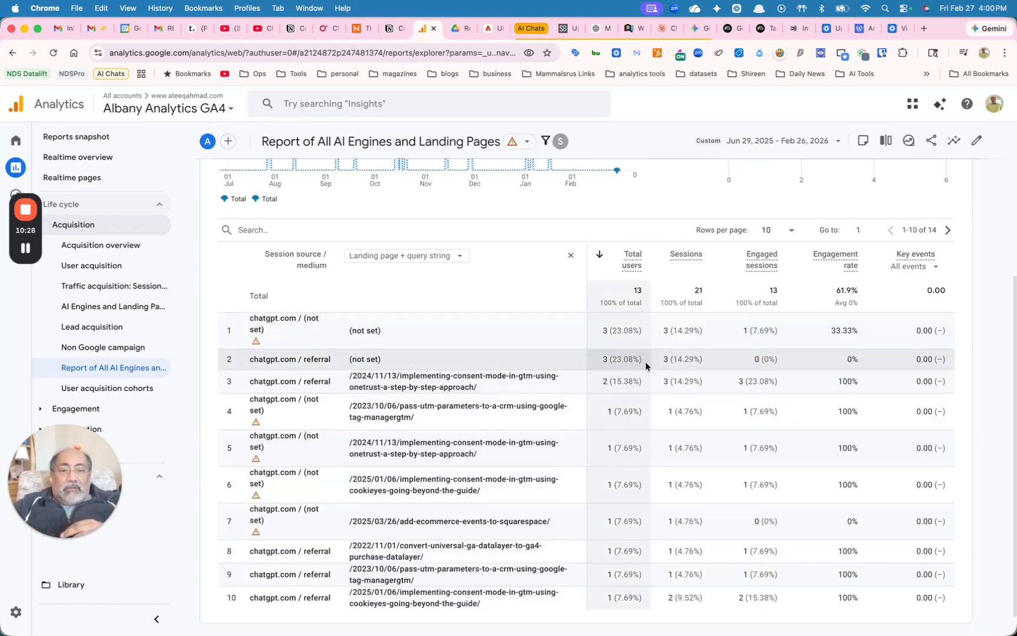
pyautogui.click(782, 236)
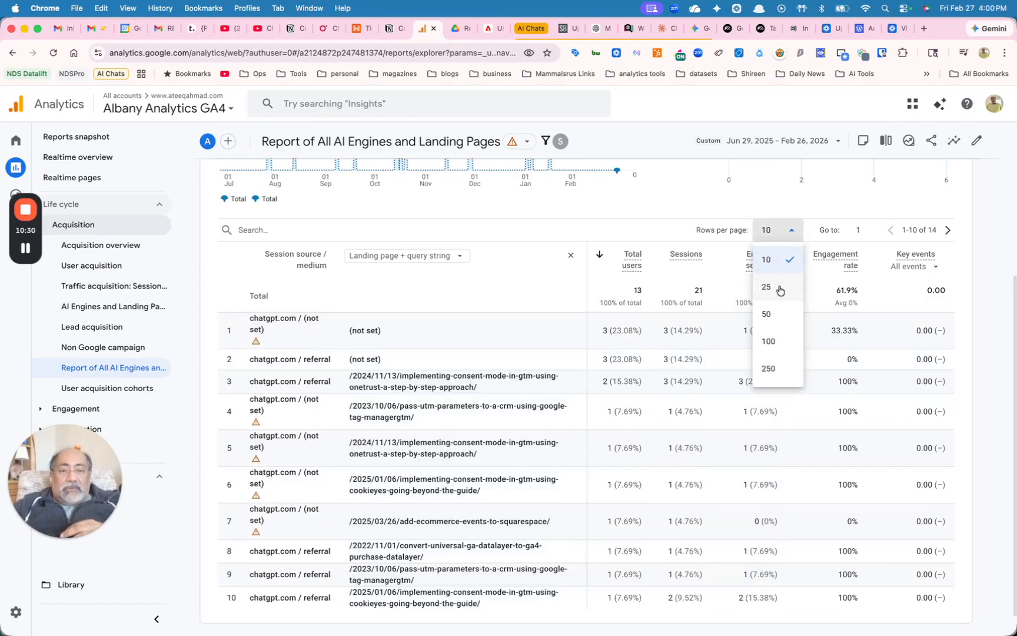
pyautogui.click(782, 287)
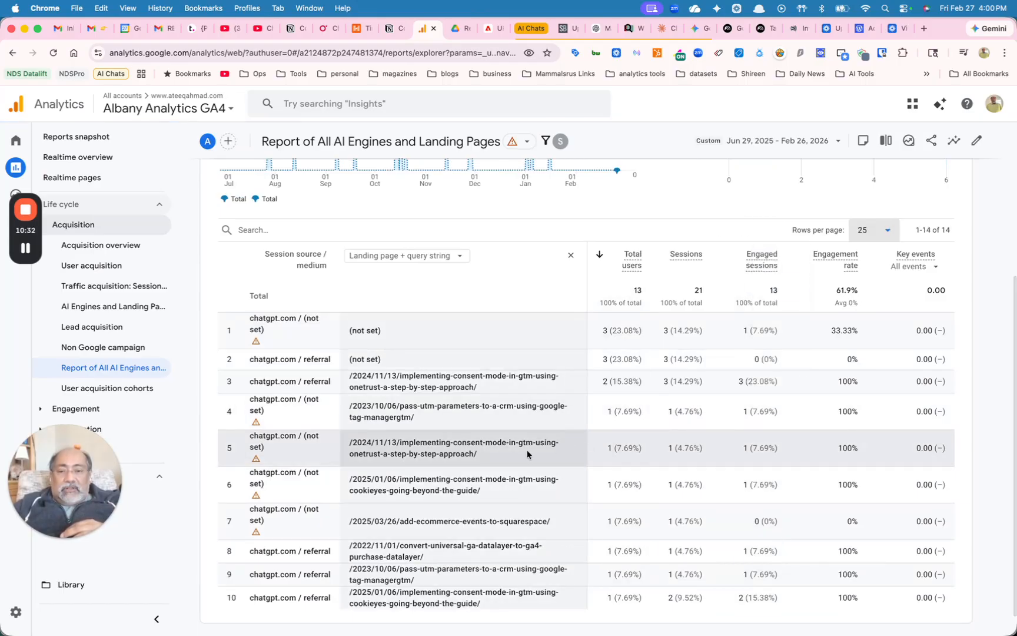
pyautogui.scroll(-1, 528, 454)
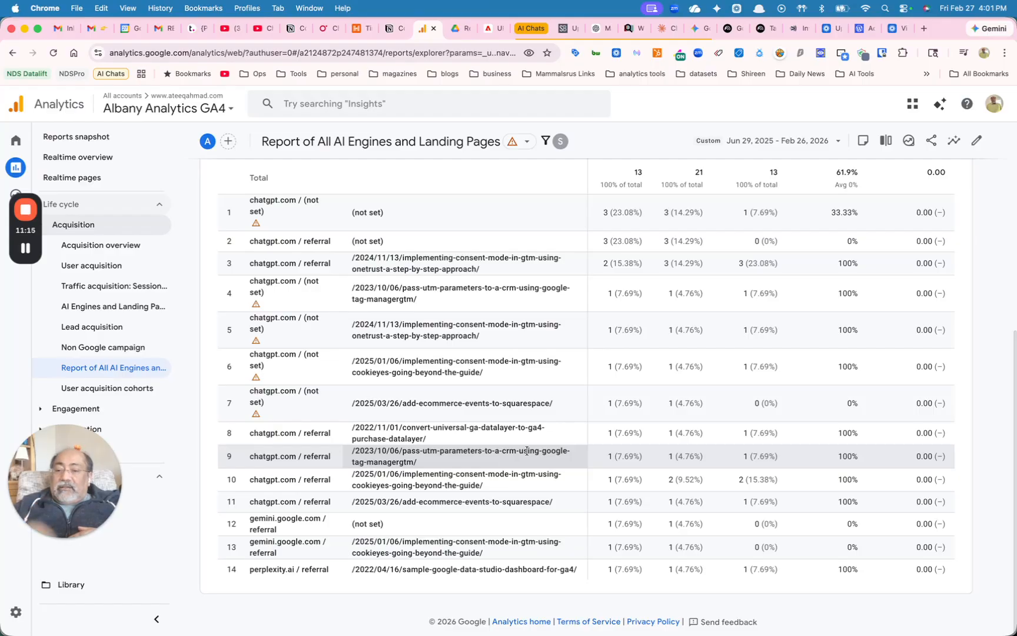
# Return to the library and bring up the available actions for Report of All AI Engines and Landing Pages
pyautogui.click(107, 585)
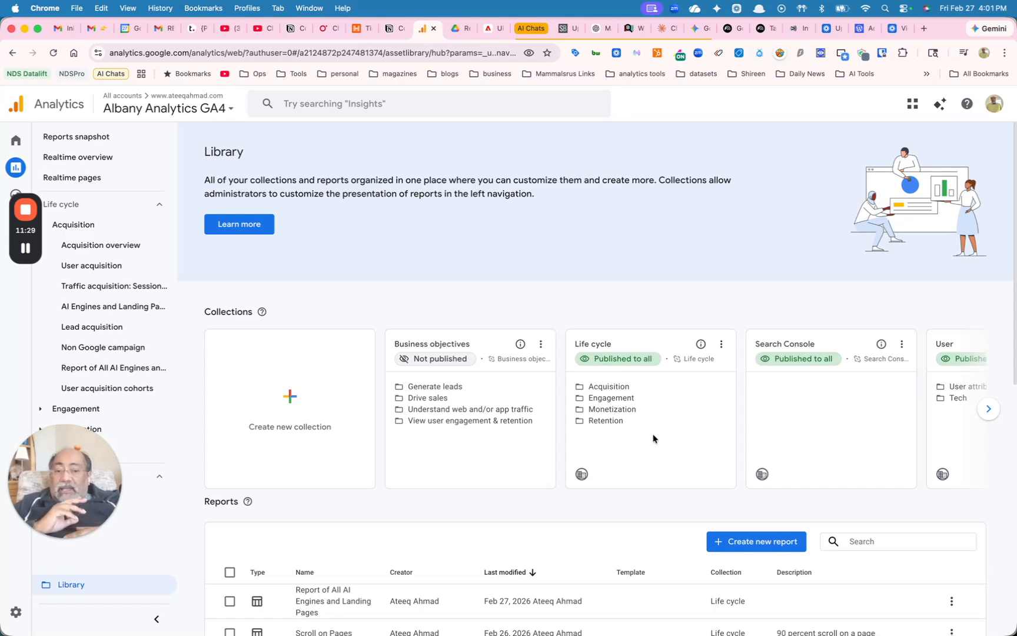
pyautogui.scroll(-5, 653, 438)
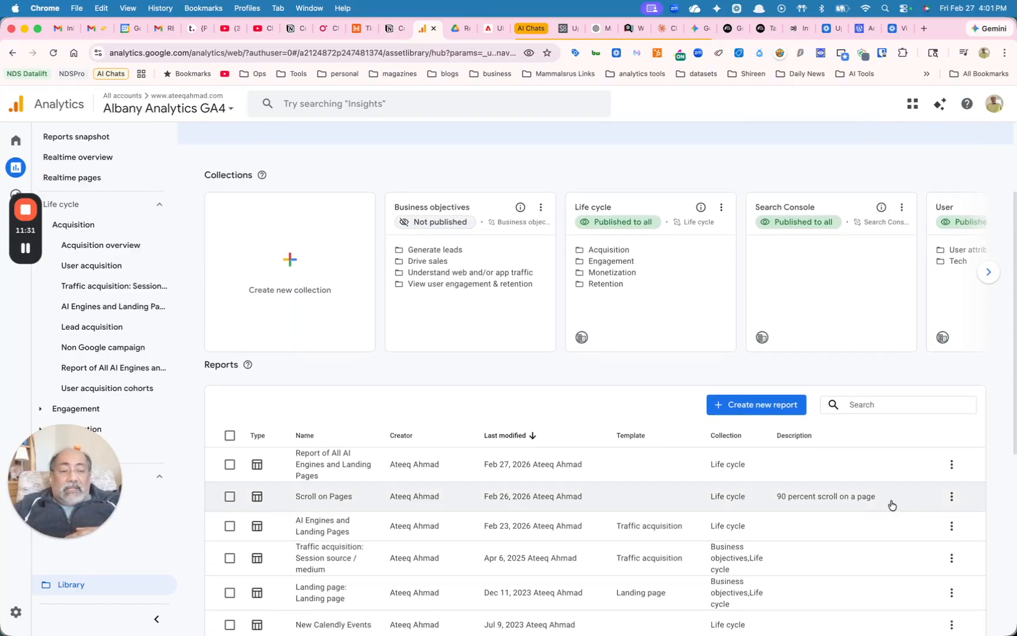
pyautogui.click(951, 467)
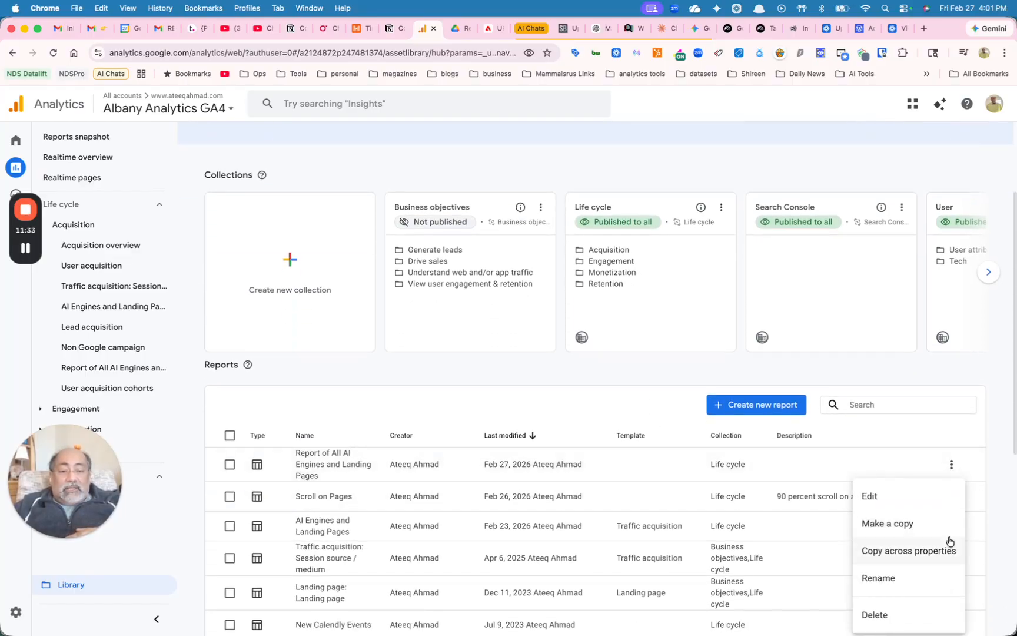